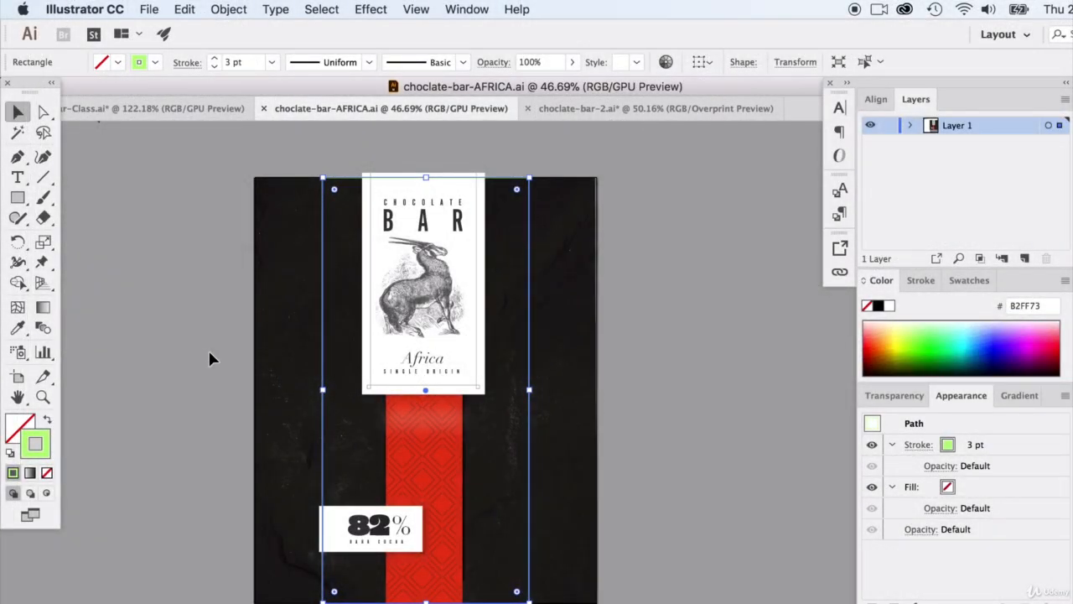
- Draw a rectangle matching the front label's width directly above it and swap its green stroke to a green fill
{"action": "left_click", "coordinate": [652, 340]}
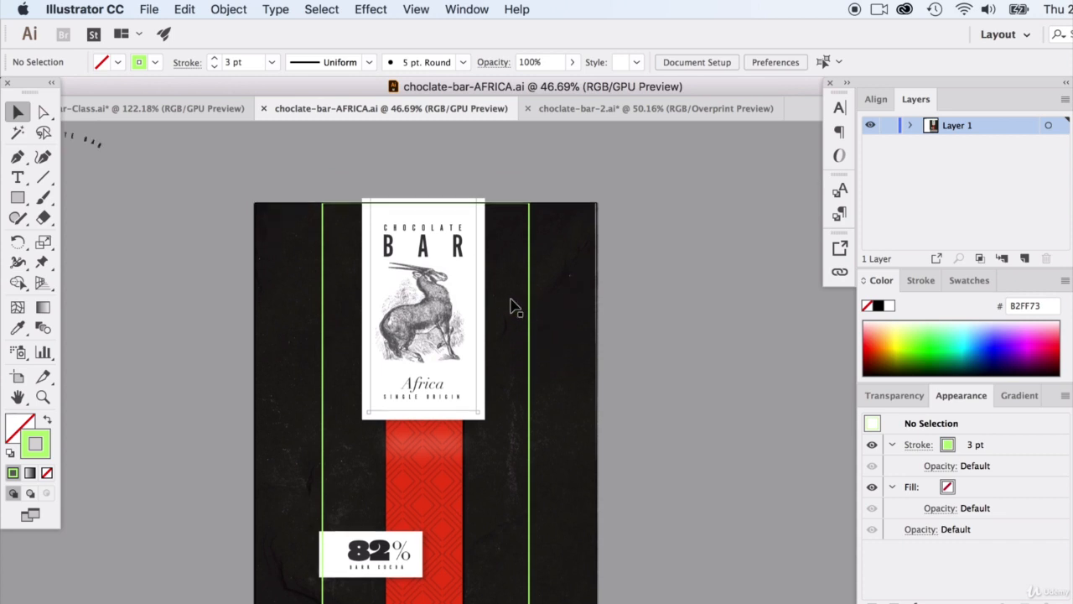
{"action": "scroll", "coordinate": [510, 304], "scroll_direction": "up", "scroll_amount": 8}
{"action": "left_click", "coordinate": [18, 197]}
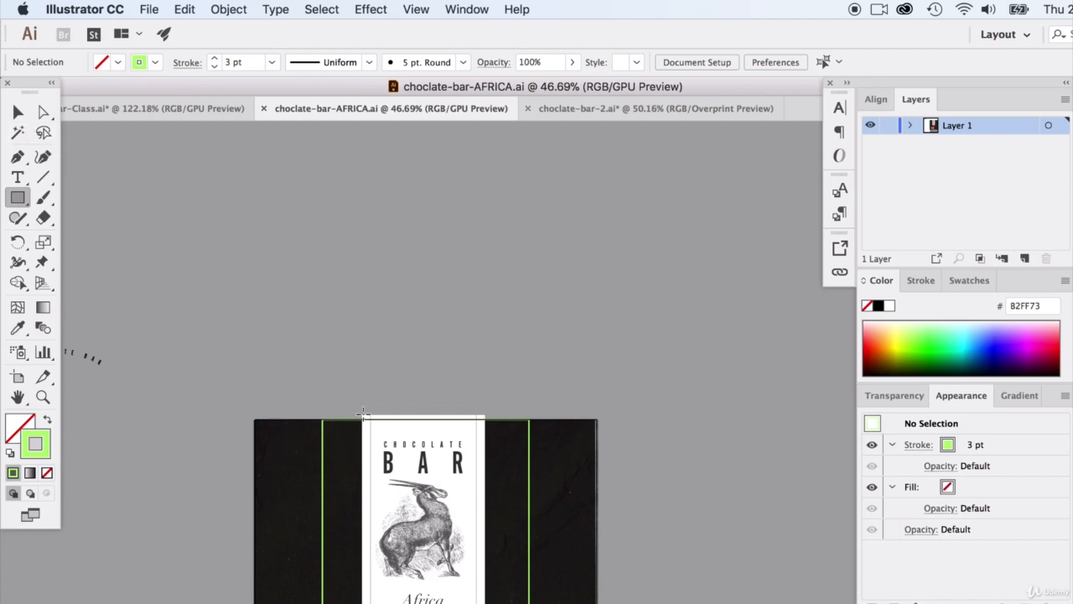
{"action": "mouse_move", "coordinate": [363, 414]}
{"action": "left_mouse_down"}
{"action": "mouse_move", "coordinate": [483, 219]}
{"action": "mouse_move", "coordinate": [486, 197]}
{"action": "left_mouse_up"}
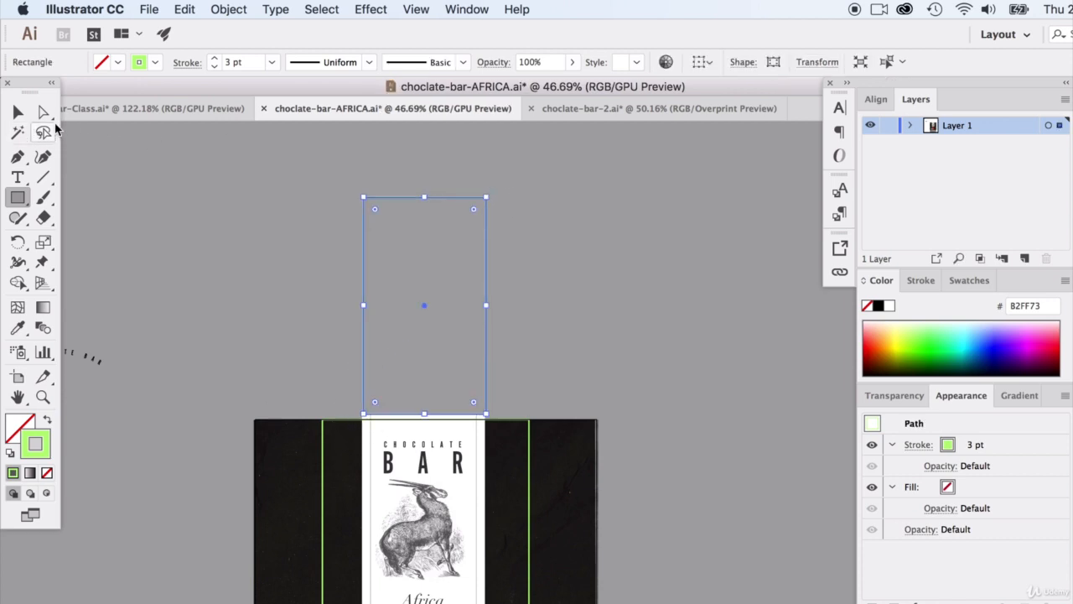
{"action": "left_click", "coordinate": [17, 111]}
{"action": "left_click", "coordinate": [44, 422]}
{"action": "left_click", "coordinate": [131, 383]}
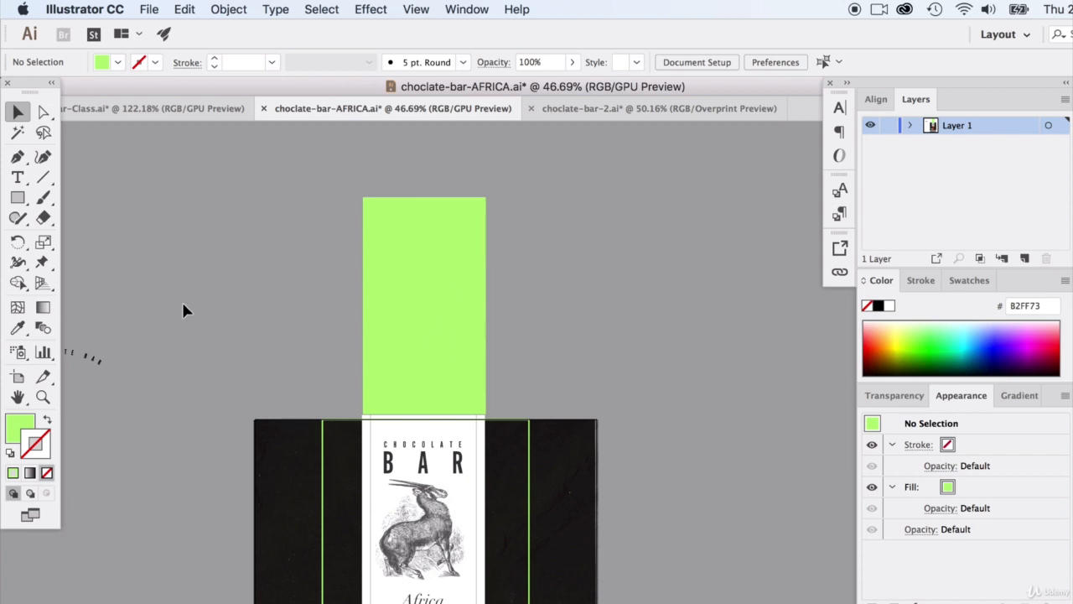
- Delete the green rectangle above the front label
{"action": "scroll", "coordinate": [239, 382], "scroll_direction": "down", "scroll_amount": 2}
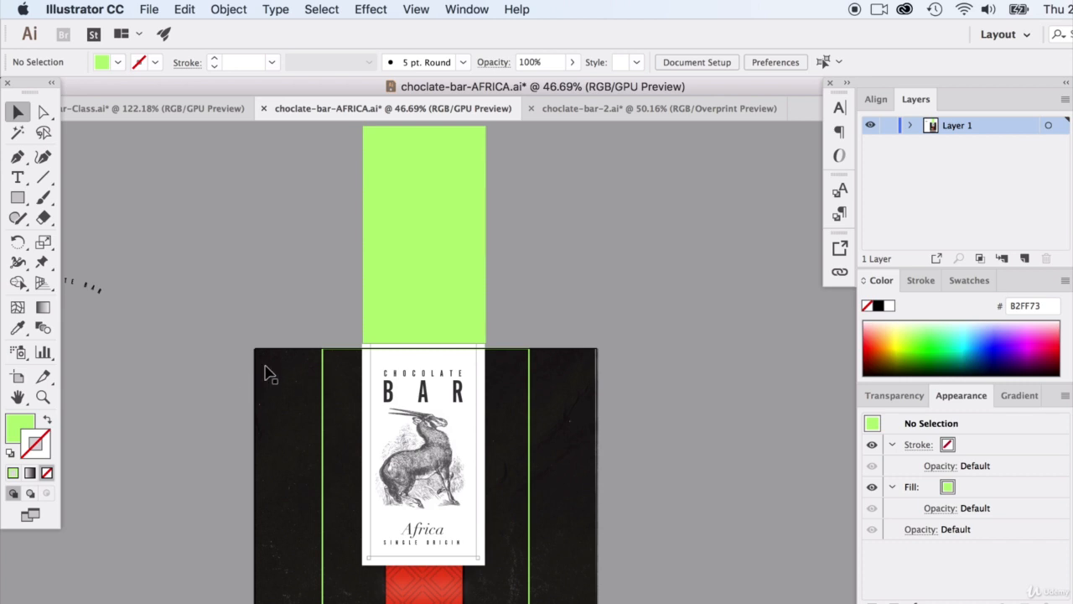
{"action": "scroll", "coordinate": [267, 370], "scroll_direction": "up", "scroll_amount": 1}
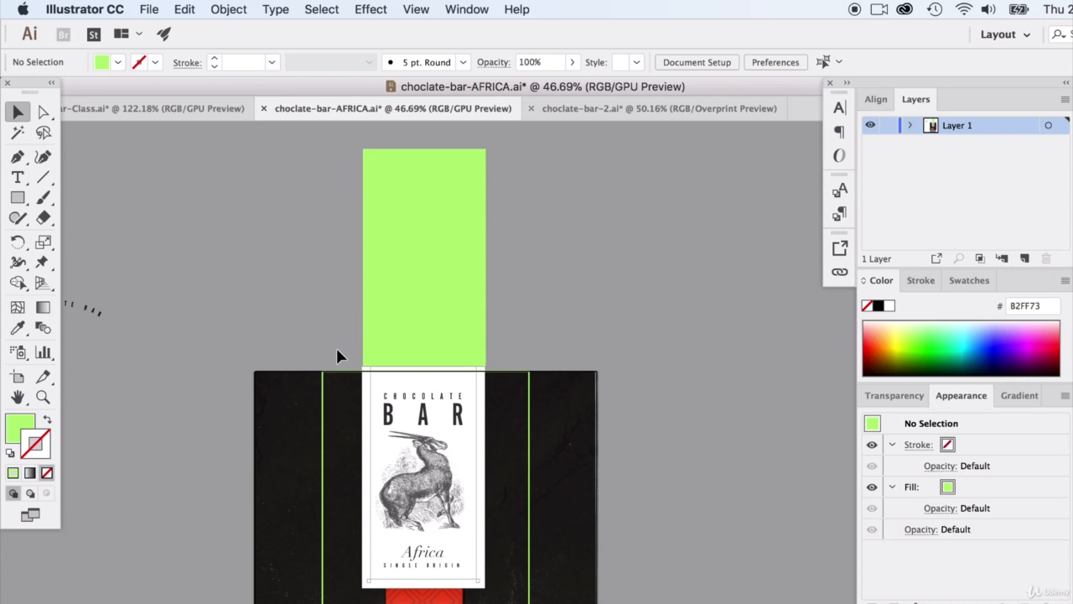
{"action": "left_click", "coordinate": [233, 6]}
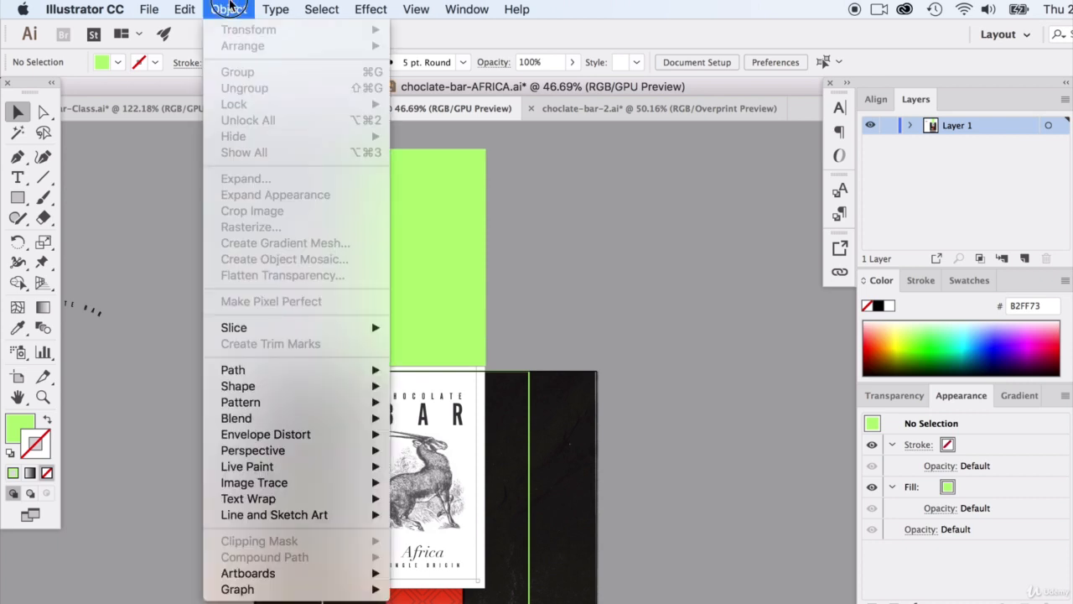
{"action": "left_click", "coordinate": [233, 7]}
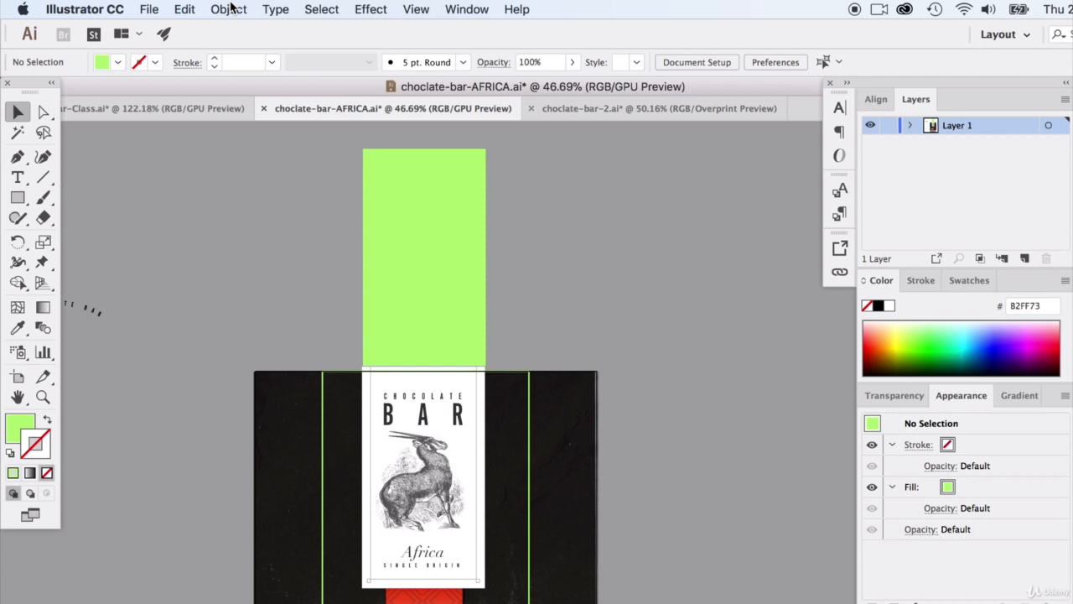
{"action": "left_click", "coordinate": [425, 207]}
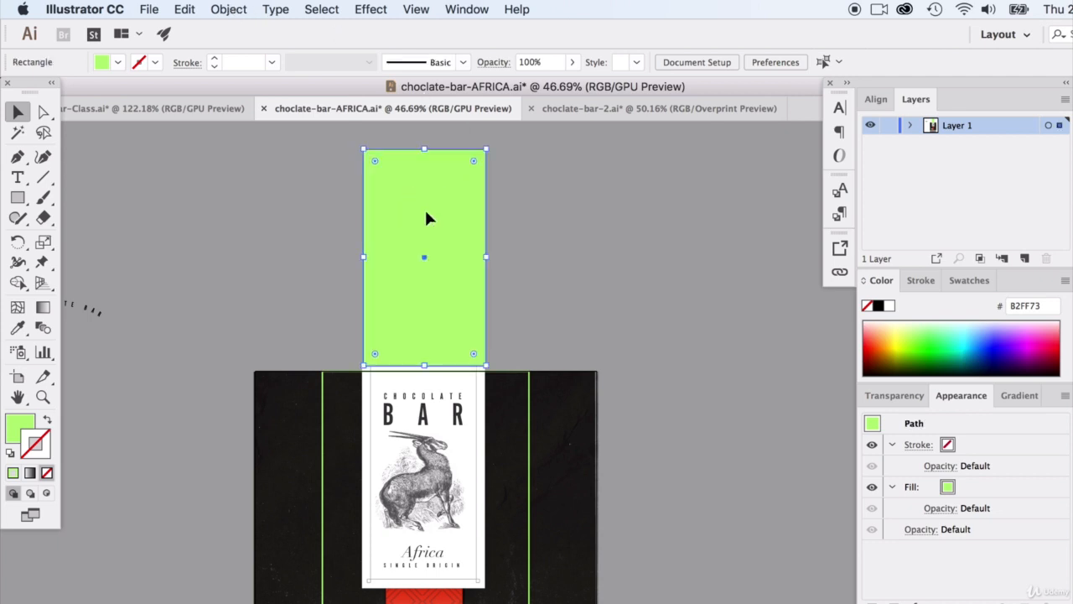
{"action": "key", "text": "Delete"}
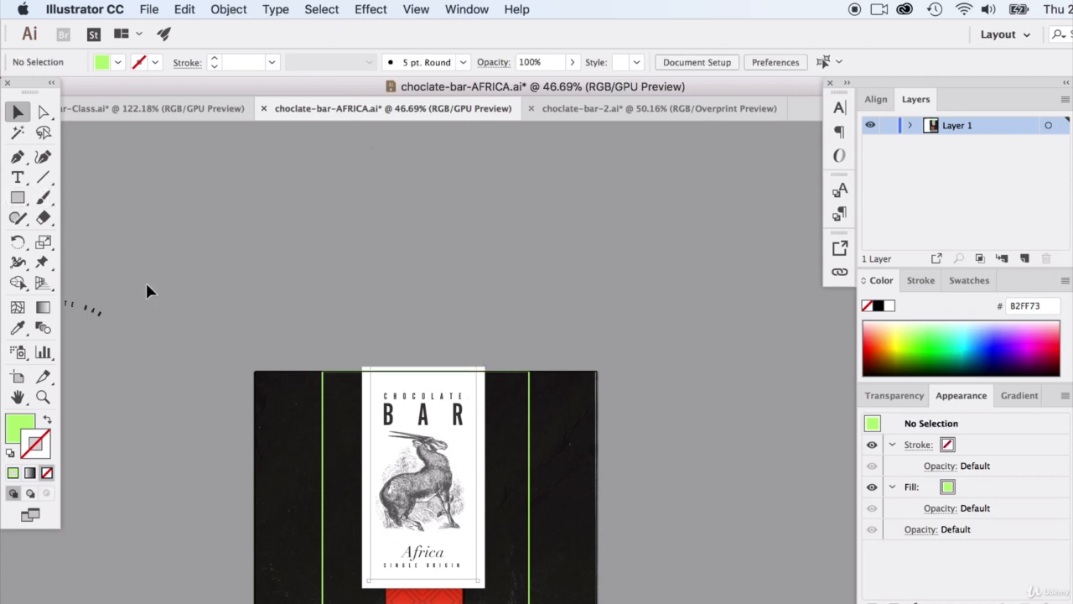
- Select all the front label artwork, excluding the black background, the green outline and the red patterned strip
{"action": "left_click", "coordinate": [365, 561]}
{"action": "left_click", "coordinate": [366, 554]}
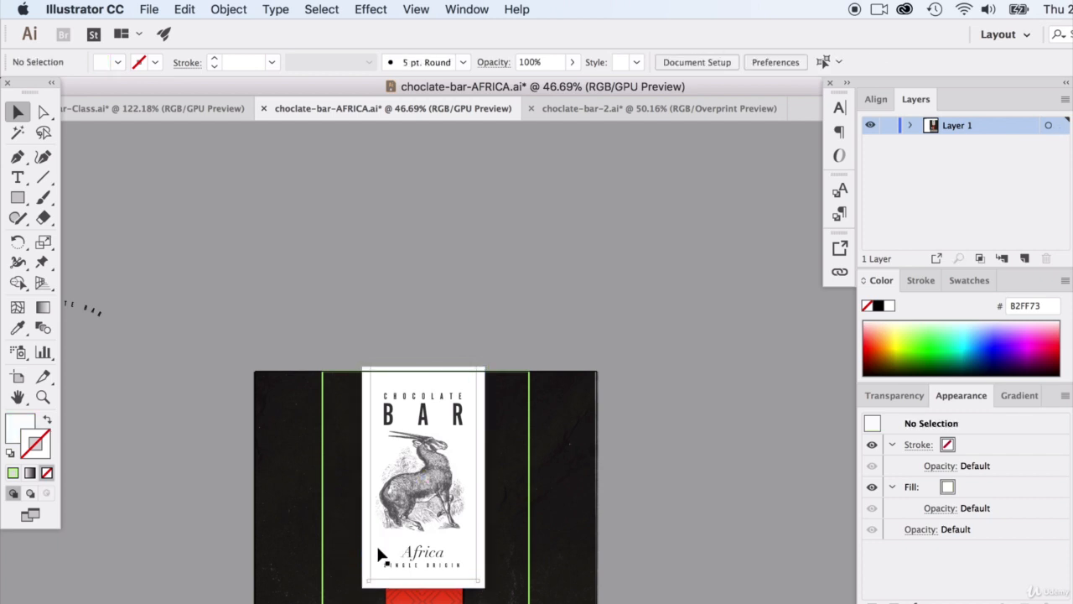
{"action": "left_click", "coordinate": [370, 580]}
{"action": "scroll", "coordinate": [356, 452], "scroll_direction": "down", "scroll_amount": 1}
{"action": "left_click_drag", "start_coordinate": [370, 293], "coordinate": [479, 587]}
{"action": "scroll", "coordinate": [519, 541], "scroll_direction": "down", "scroll_amount": 1}
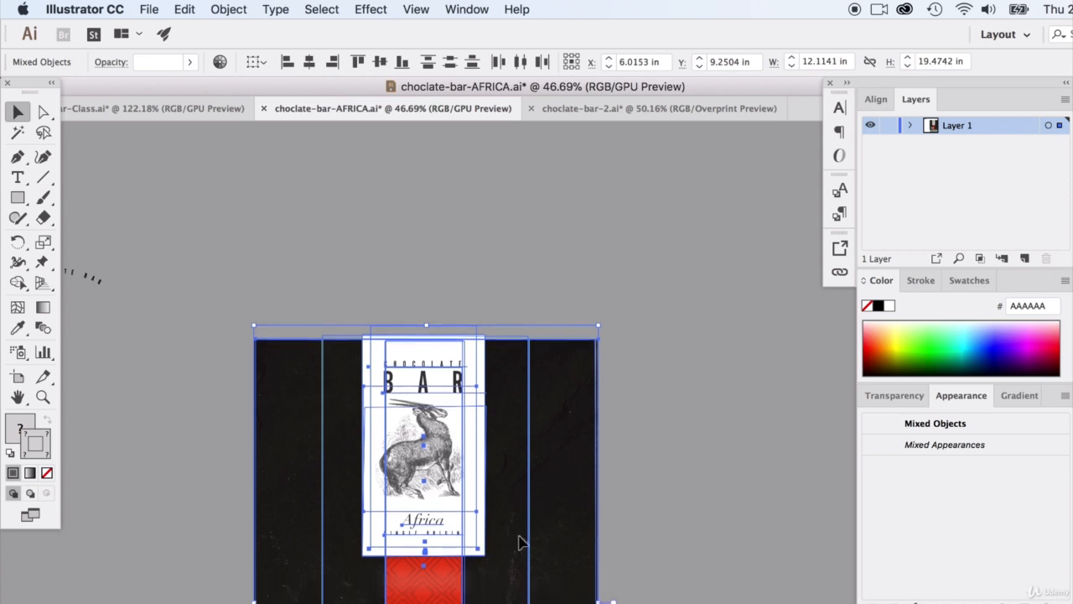
{"action": "left_click", "coordinate": [597, 512], "text": "shift"}
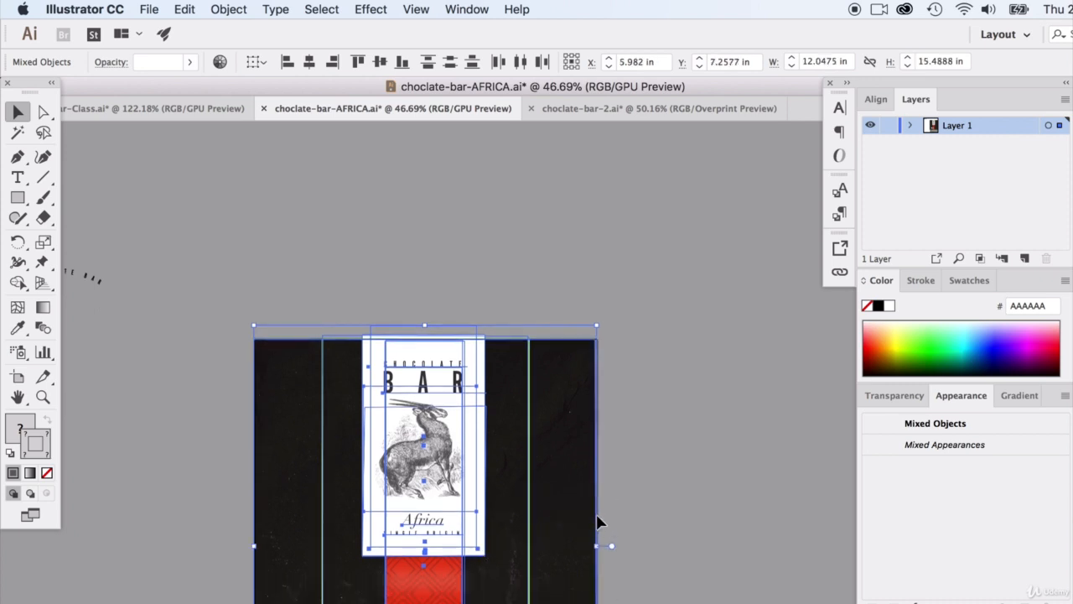
{"action": "left_click", "coordinate": [597, 513], "text": "shift"}
{"action": "left_click", "coordinate": [529, 522], "text": "shift"}
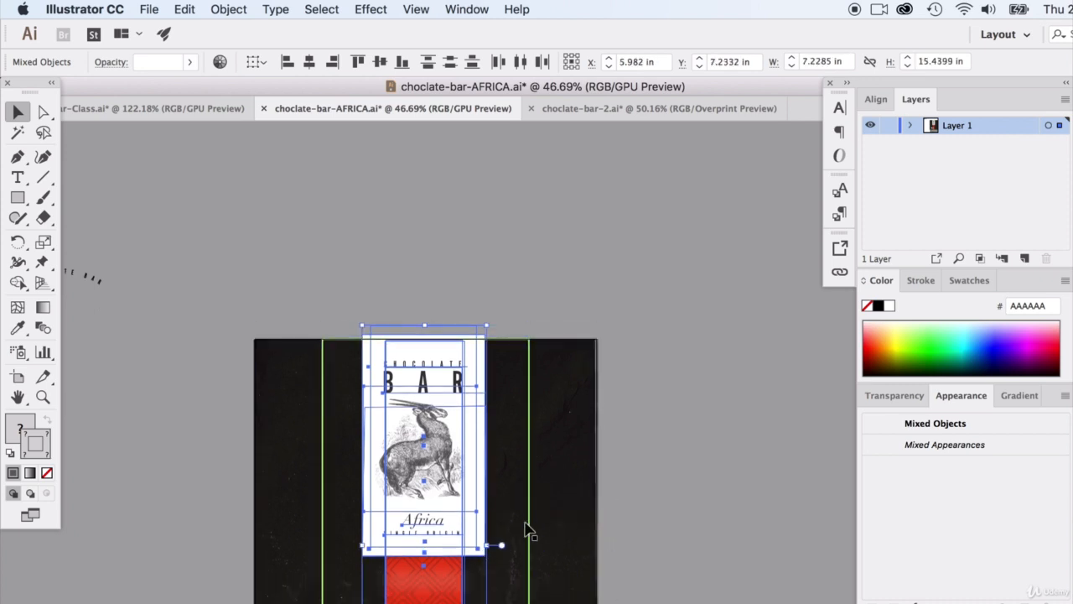
{"action": "left_click", "coordinate": [463, 569], "text": "shift"}
{"action": "left_click", "coordinate": [463, 574], "text": "shift"}
{"action": "left_click", "coordinate": [466, 585], "text": "shift"}
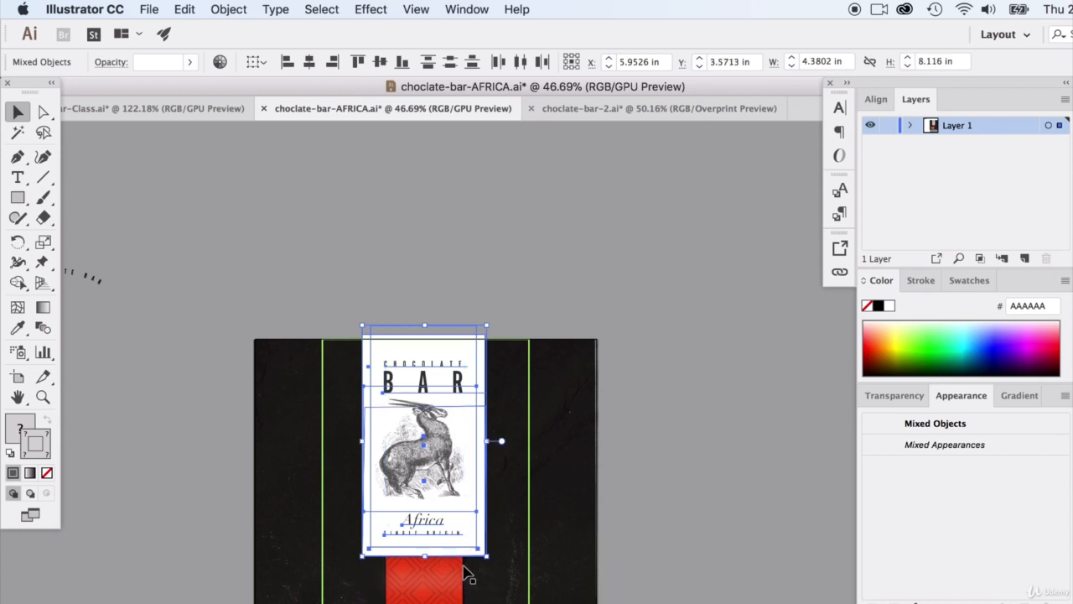
- Paste a copy of the front label artwork and position it above the wrapper, roughly in line with the original
{"action": "scroll", "coordinate": [352, 285], "scroll_direction": "up", "scroll_amount": 5}
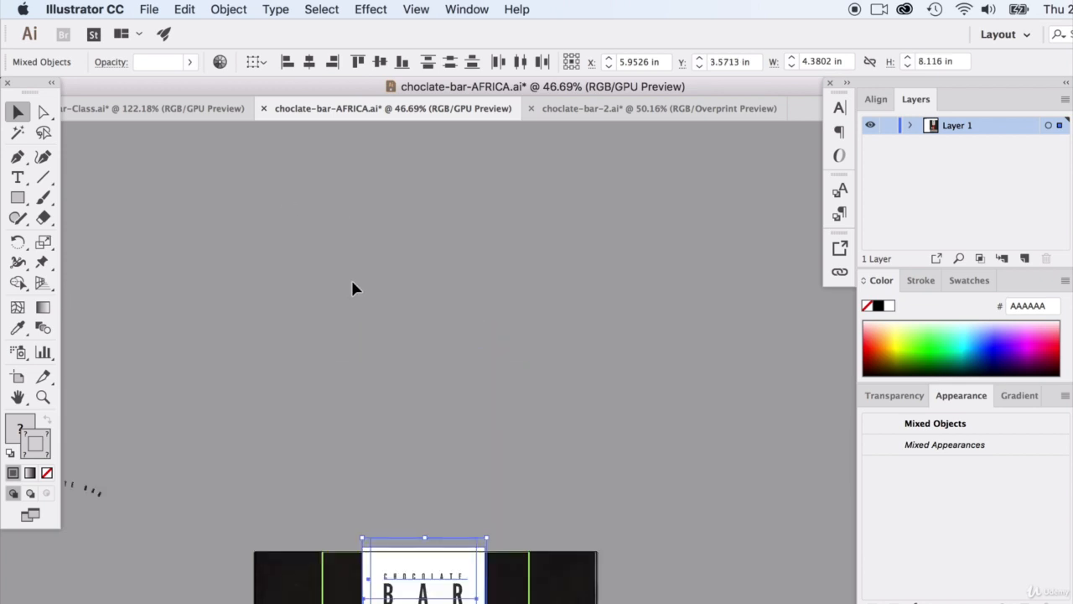
{"action": "key", "text": "super+c"}
{"action": "key", "text": "super+v"}
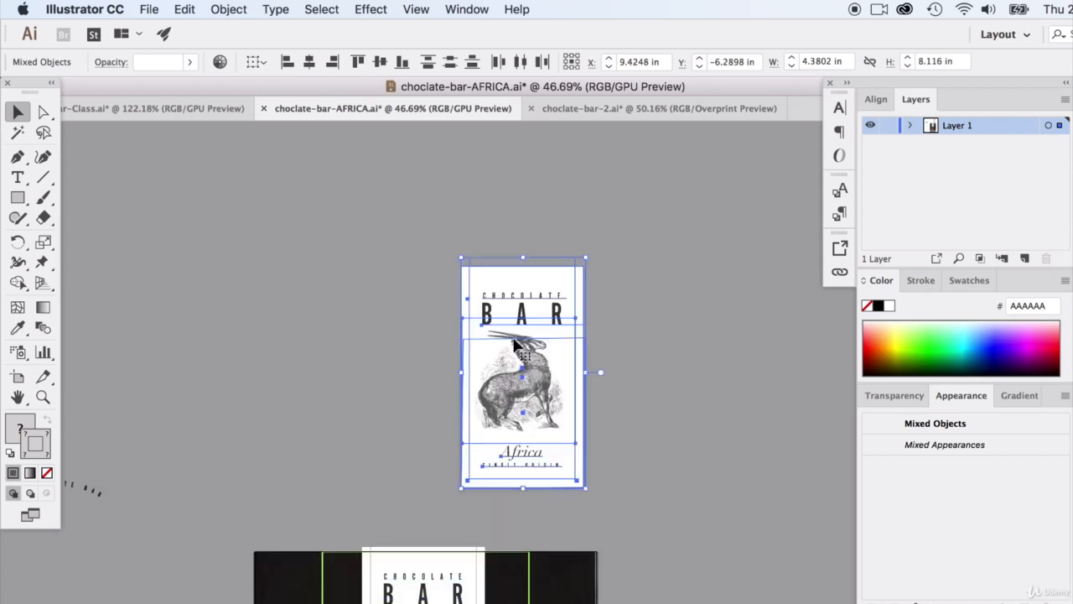
{"action": "left_click_drag", "start_coordinate": [518, 348], "coordinate": [431, 319]}
- Delete the antelope illustration from the copied label and move all its text onto the empty canvas beside it
{"action": "left_click", "coordinate": [436, 348]}
{"action": "key", "text": "Delete"}
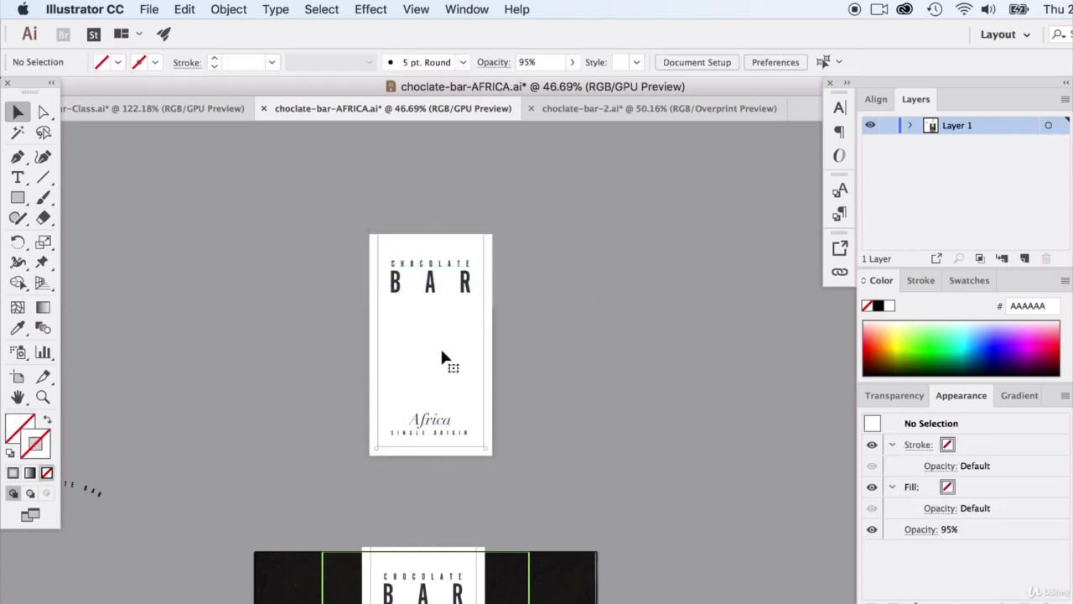
{"action": "left_click", "coordinate": [432, 265]}
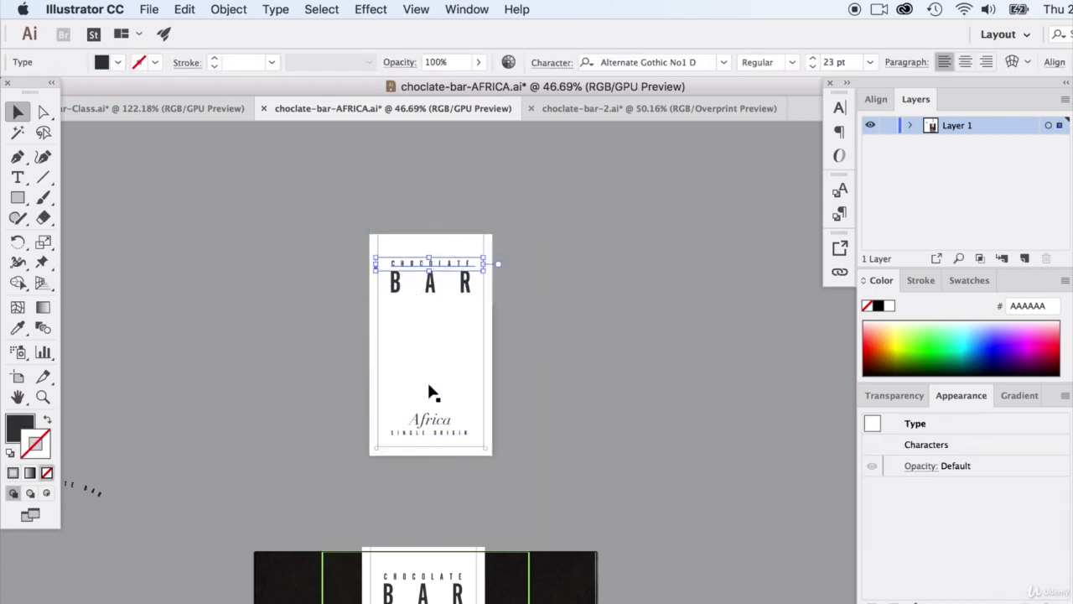
{"action": "left_click", "coordinate": [436, 419], "text": "shift"}
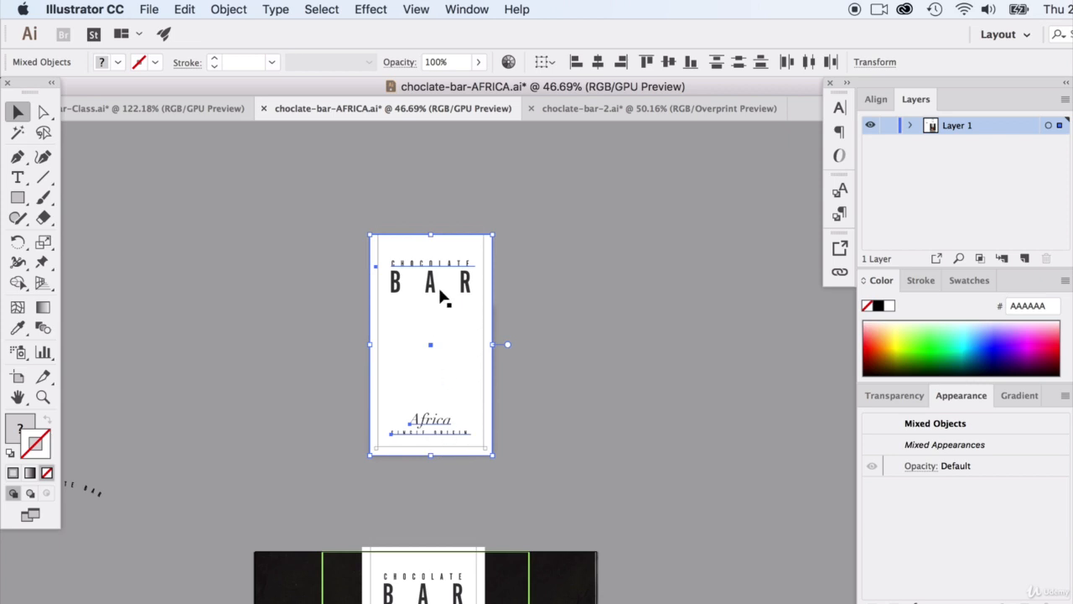
{"action": "left_click", "coordinate": [467, 329], "text": "shift"}
{"action": "left_click_drag", "start_coordinate": [453, 286], "coordinate": [610, 303]}
{"action": "left_click", "coordinate": [507, 304]}
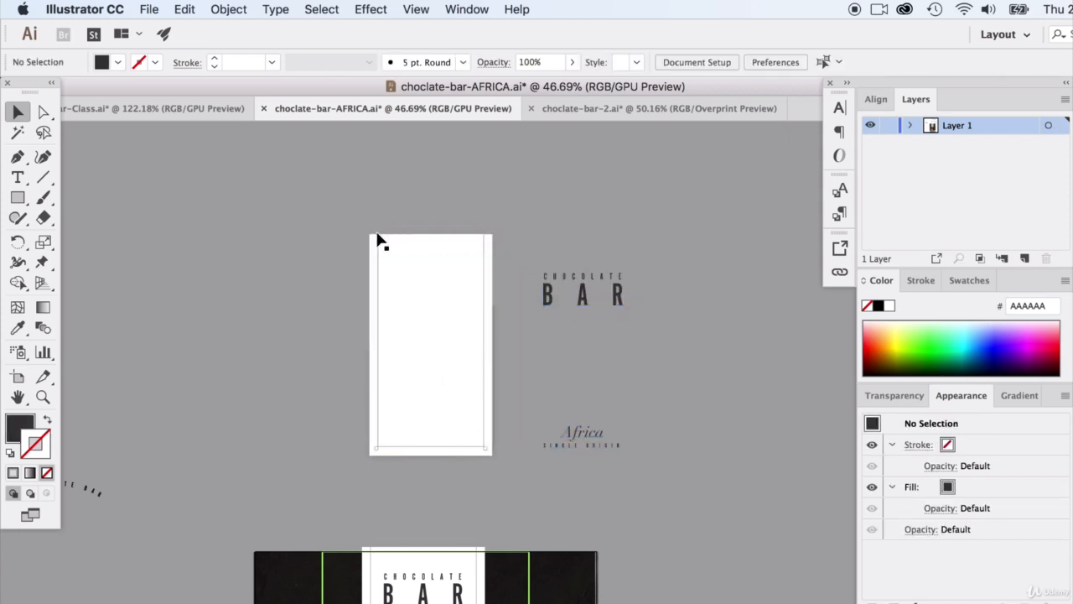
- Stretch the copied label's white background rectangle slightly upward
{"action": "left_click", "coordinate": [442, 265]}
{"action": "scroll", "coordinate": [433, 264], "scroll_direction": "up", "scroll_amount": 1}
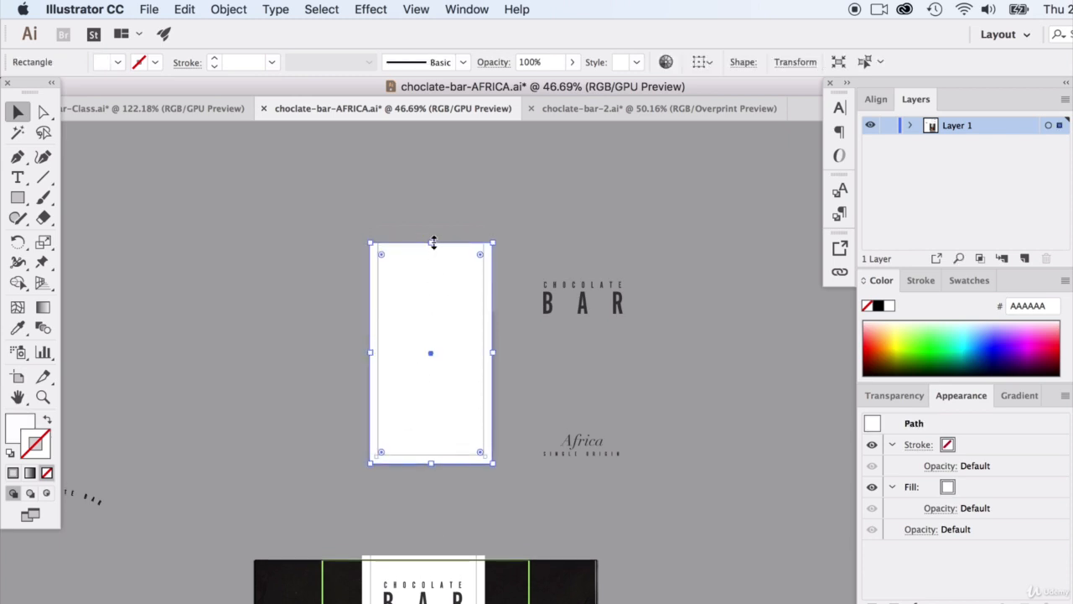
{"action": "left_click_drag", "start_coordinate": [431, 242], "coordinate": [433, 234]}
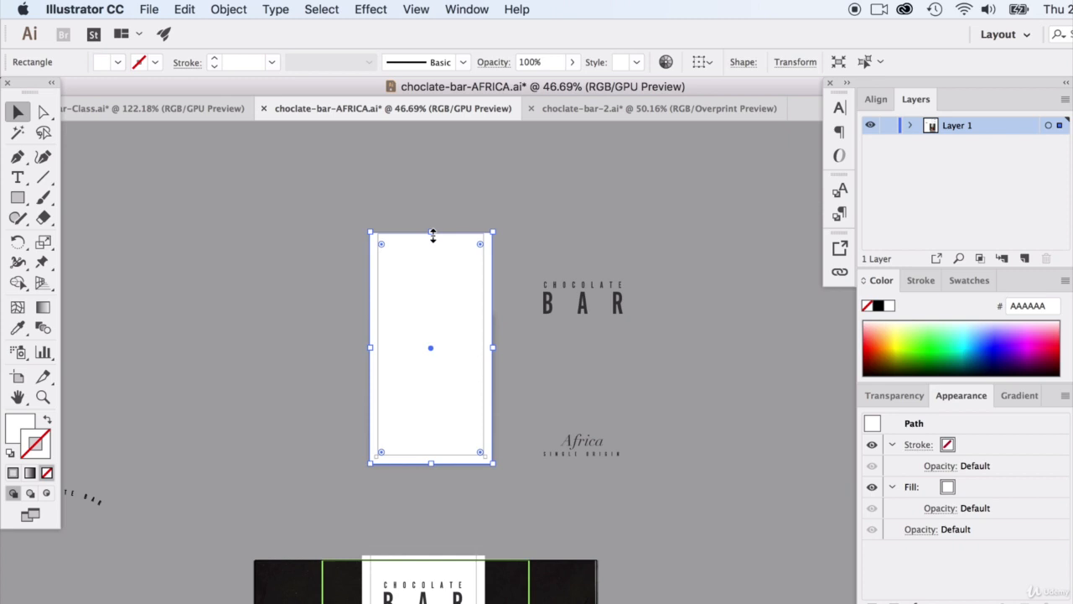
{"action": "left_click", "coordinate": [426, 223]}
{"action": "left_click", "coordinate": [419, 237]}
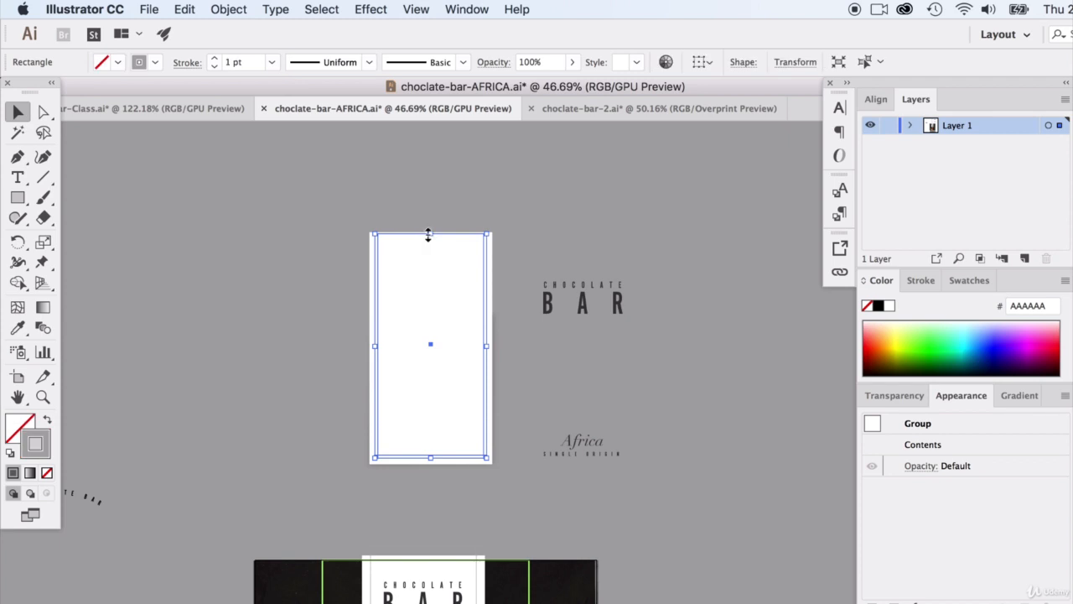
{"action": "left_click", "coordinate": [431, 223]}
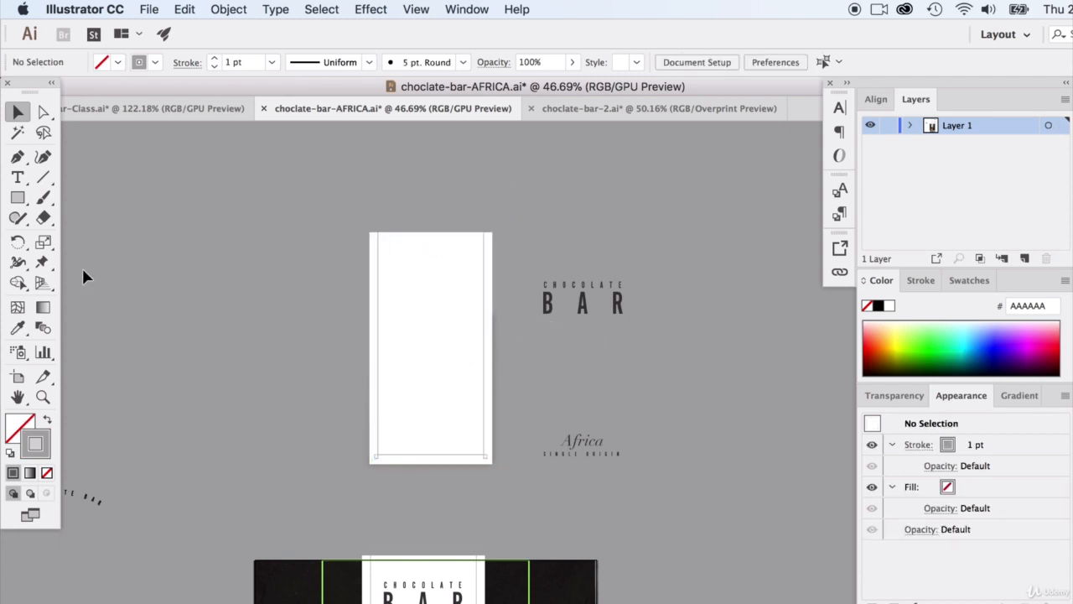
- Move the "Africa" text into the upper half of the blank label and "SINGLE ORIGIN" to its lower part
{"action": "left_click_drag", "start_coordinate": [577, 441], "coordinate": [425, 307]}
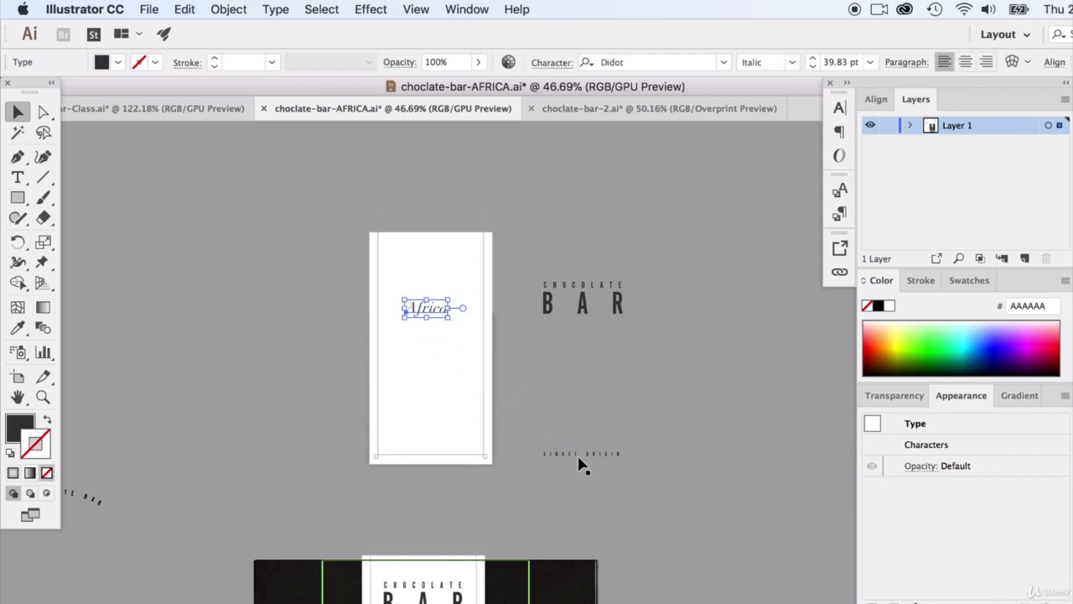
{"action": "left_click_drag", "start_coordinate": [582, 461], "coordinate": [426, 443]}
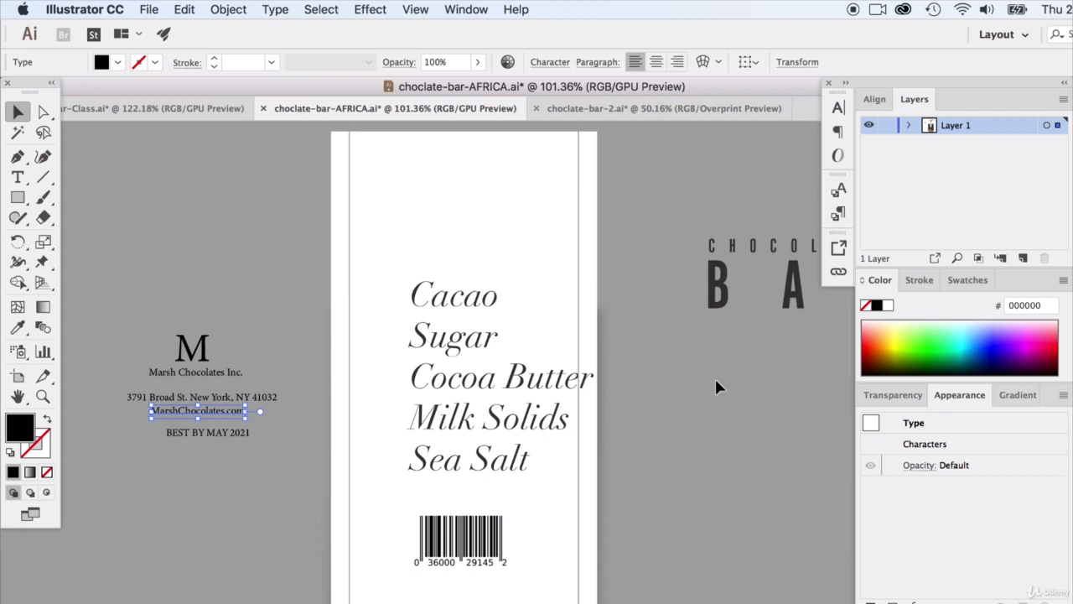
- Shift the ingredients list so it fits between the label's vertical border lines, above the barcode
{"action": "left_click", "coordinate": [504, 539]}
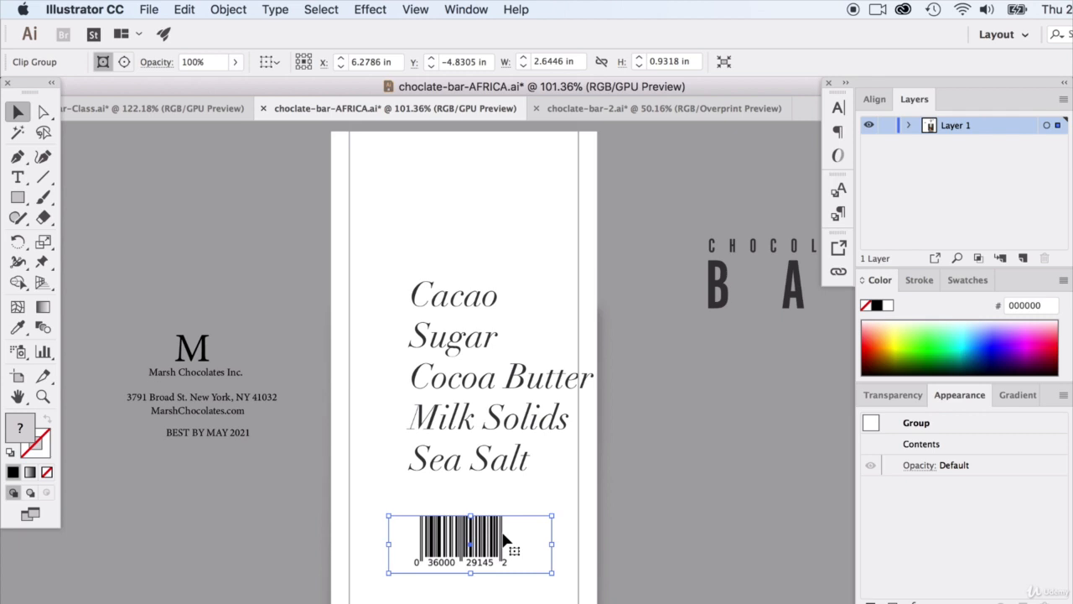
{"action": "left_click", "coordinate": [685, 520]}
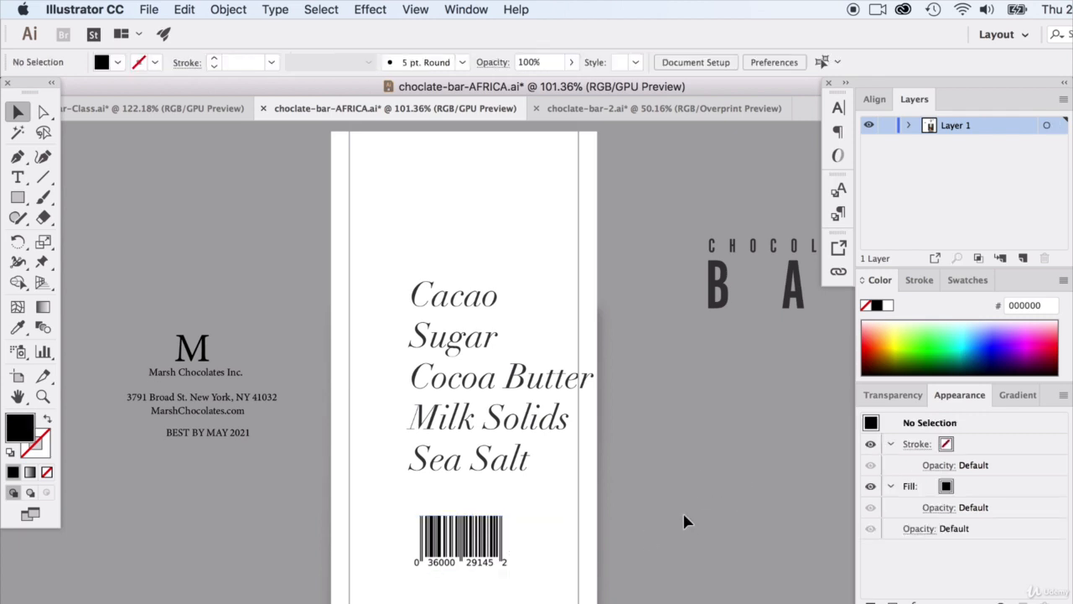
{"action": "scroll", "coordinate": [684, 521], "scroll_direction": "down", "scroll_amount": 1}
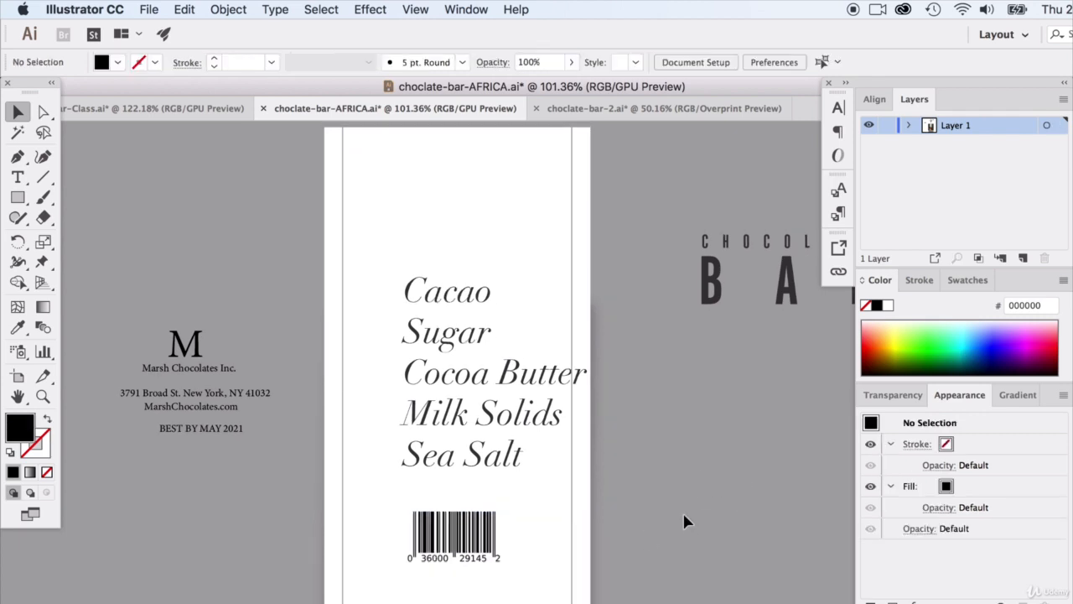
{"action": "left_click_drag", "start_coordinate": [516, 424], "coordinate": [495, 399]}
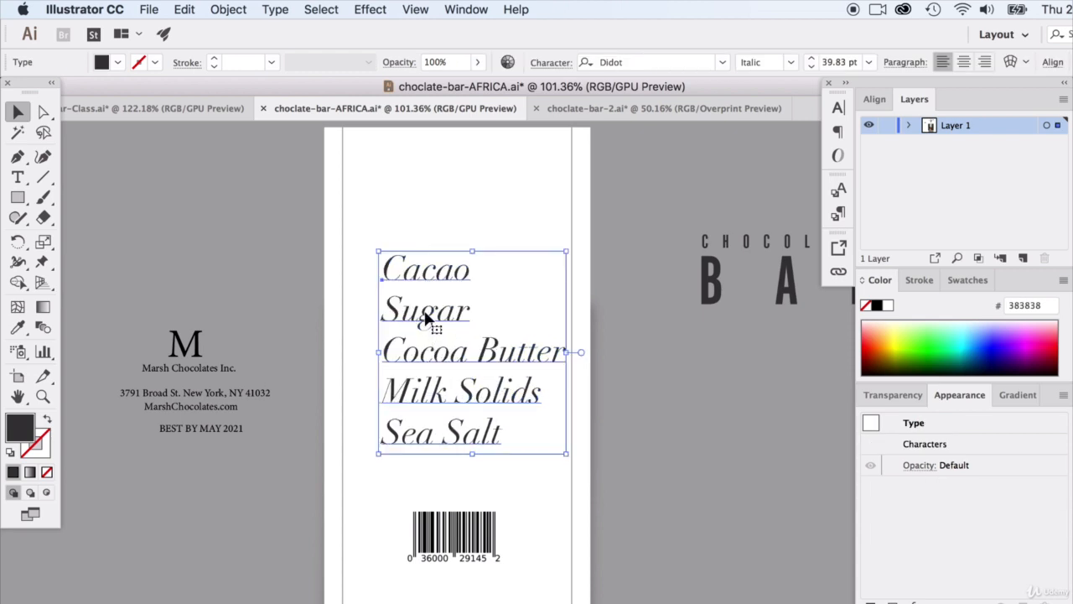
- Centre-align the ingredients list text on the back label
{"action": "scroll", "coordinate": [432, 470], "scroll_direction": "down", "scroll_amount": 10}
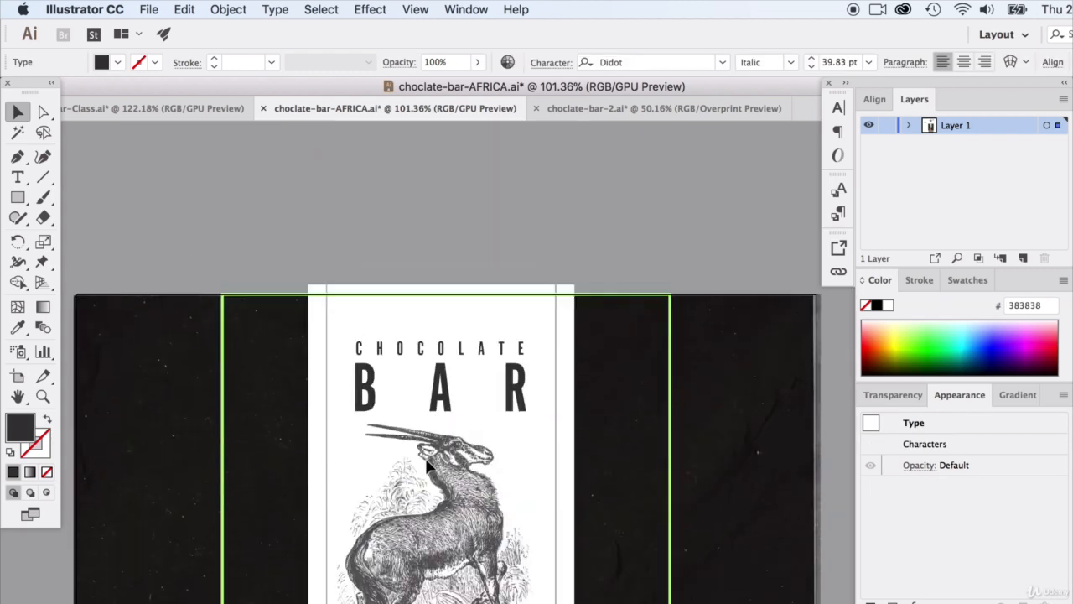
{"action": "scroll", "coordinate": [427, 463], "scroll_direction": "down", "scroll_amount": 5}
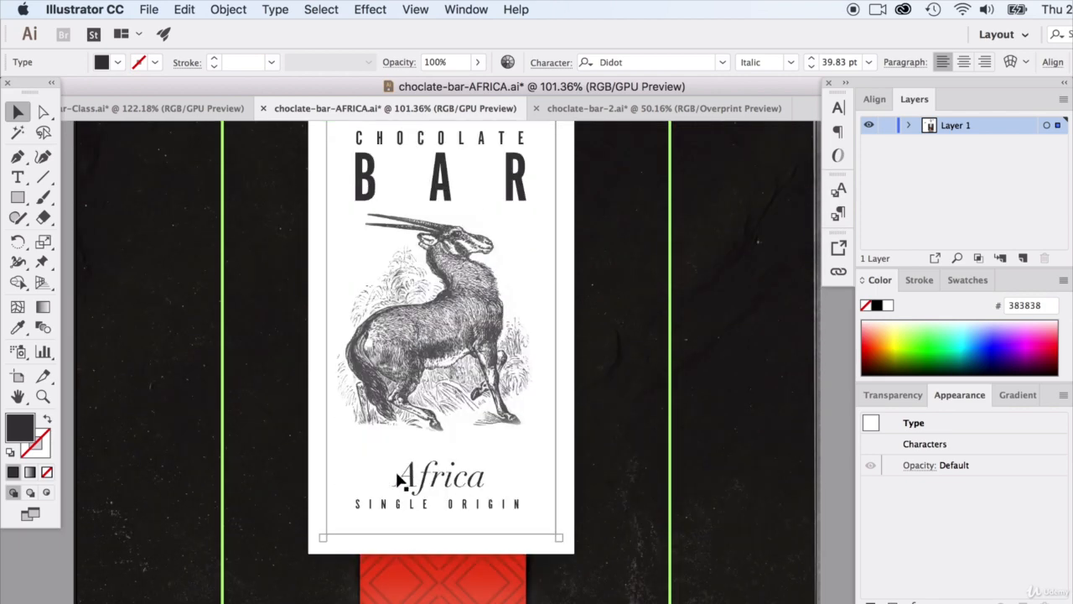
{"action": "scroll", "coordinate": [398, 476], "scroll_direction": "up", "scroll_amount": 15}
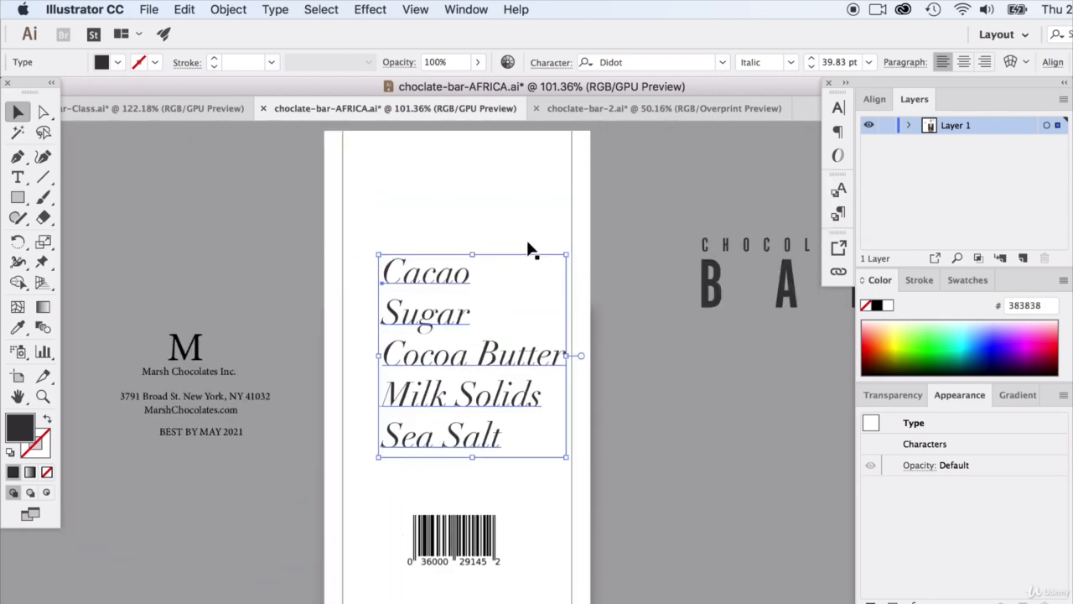
{"action": "left_click", "coordinate": [965, 63]}
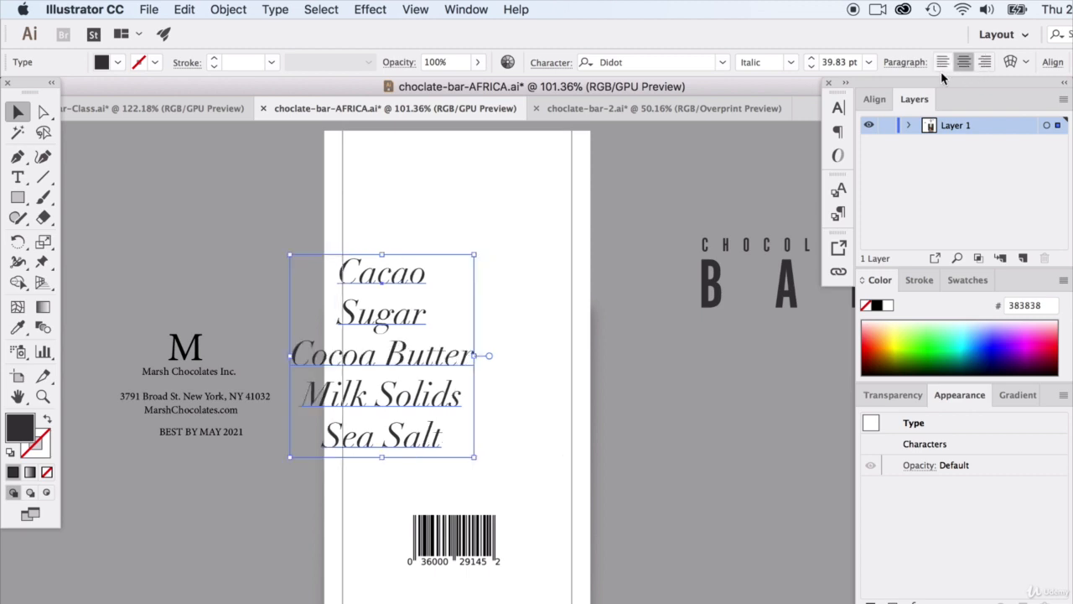
- Centre the ingredients list between the label's vertical border lines and scale it down to about 33.45 pt
{"action": "left_click_drag", "start_coordinate": [403, 285], "coordinate": [473, 280]}
{"action": "left_click_drag", "start_coordinate": [542, 250], "coordinate": [520, 273]}
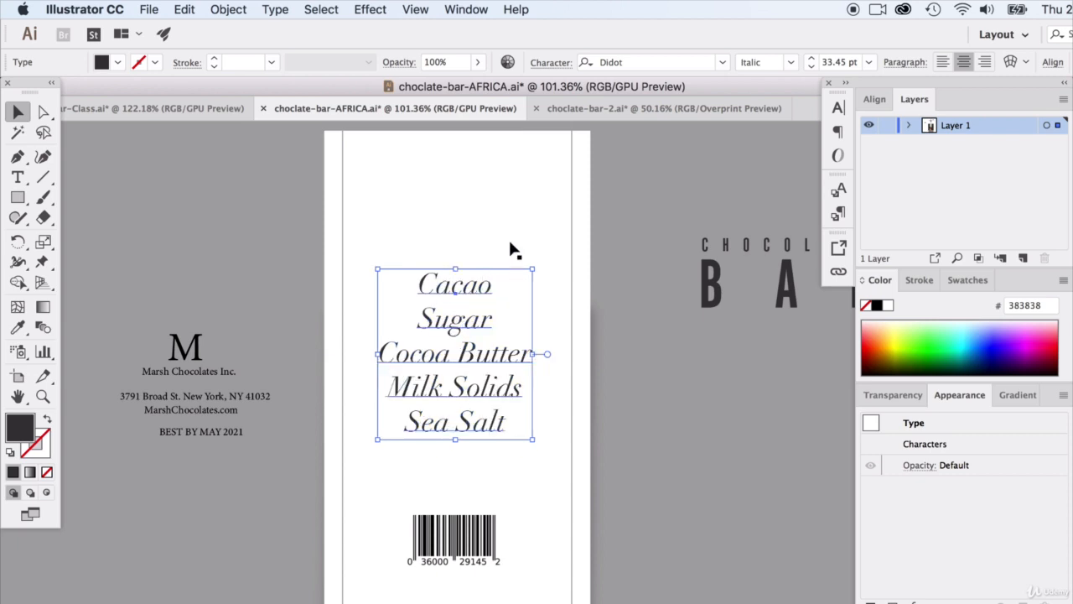
- Increase the line spacing of the ingredients list and move the list up, away from the barcode
{"action": "left_click", "coordinate": [546, 67]}
{"action": "left_click", "coordinate": [503, 141]}
{"action": "left_click", "coordinate": [503, 141]}
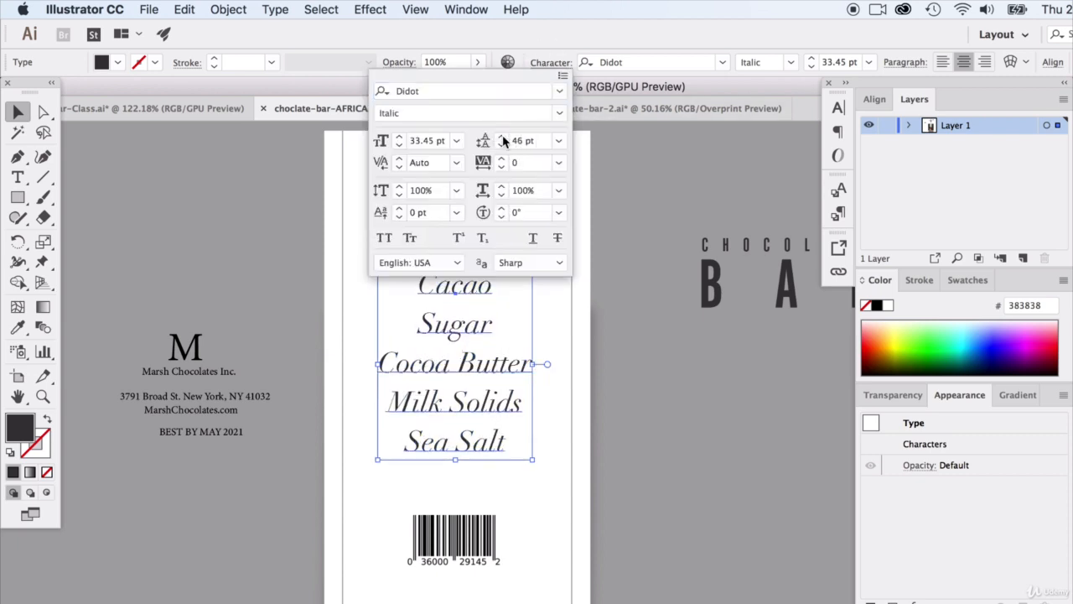
{"action": "triple_click", "coordinate": [503, 138]}
{"action": "triple_click", "coordinate": [503, 138]}
{"action": "double_click", "coordinate": [503, 138]}
{"action": "left_click", "coordinate": [678, 404]}
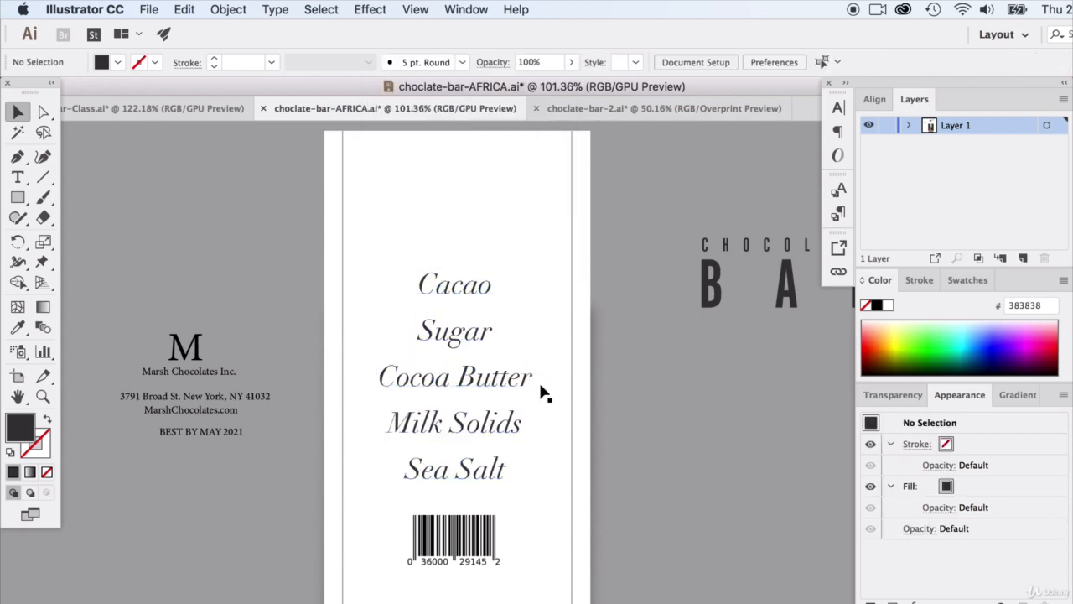
{"action": "left_click_drag", "start_coordinate": [491, 379], "coordinate": [526, 348]}
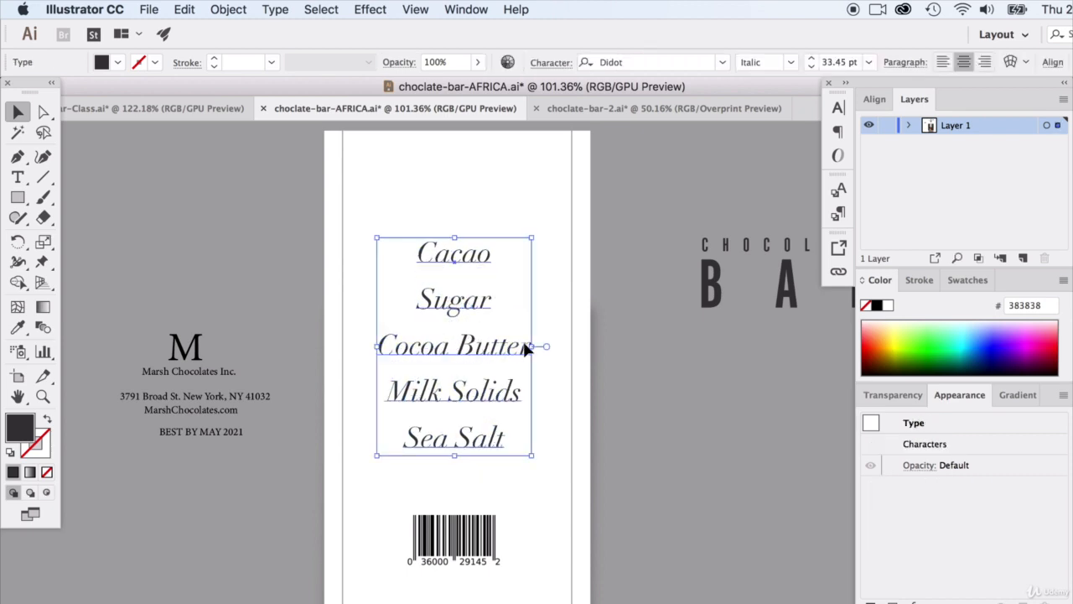
{"action": "left_click", "coordinate": [696, 478]}
- Reduce the font size of the ingredients list to 25 pt
{"action": "left_click", "coordinate": [442, 253]}
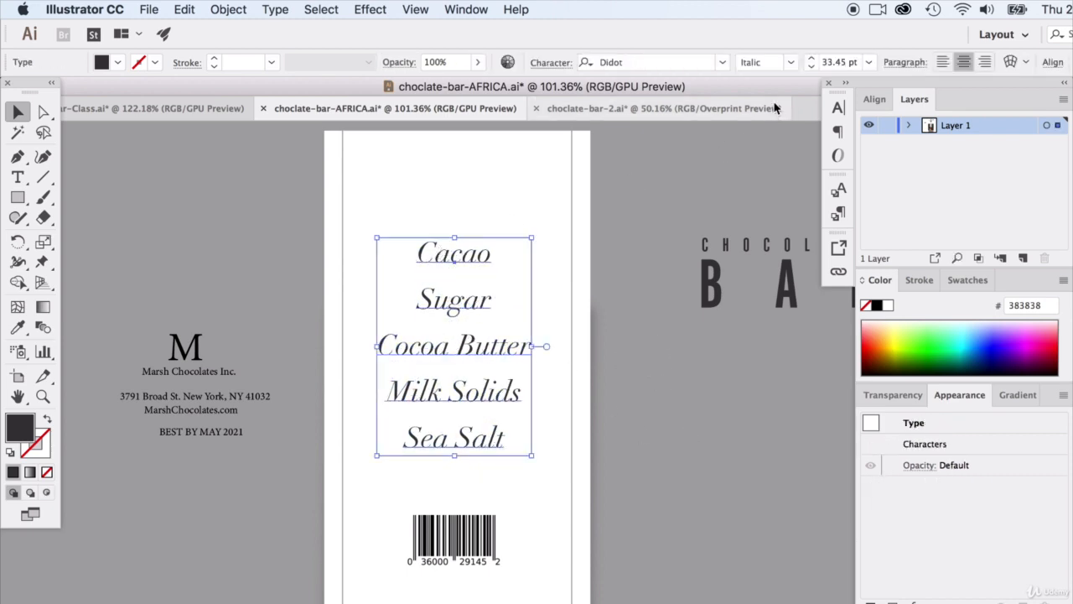
{"action": "left_click", "coordinate": [811, 67]}
{"action": "left_click", "coordinate": [811, 67]}
{"action": "left_click", "coordinate": [811, 67]}
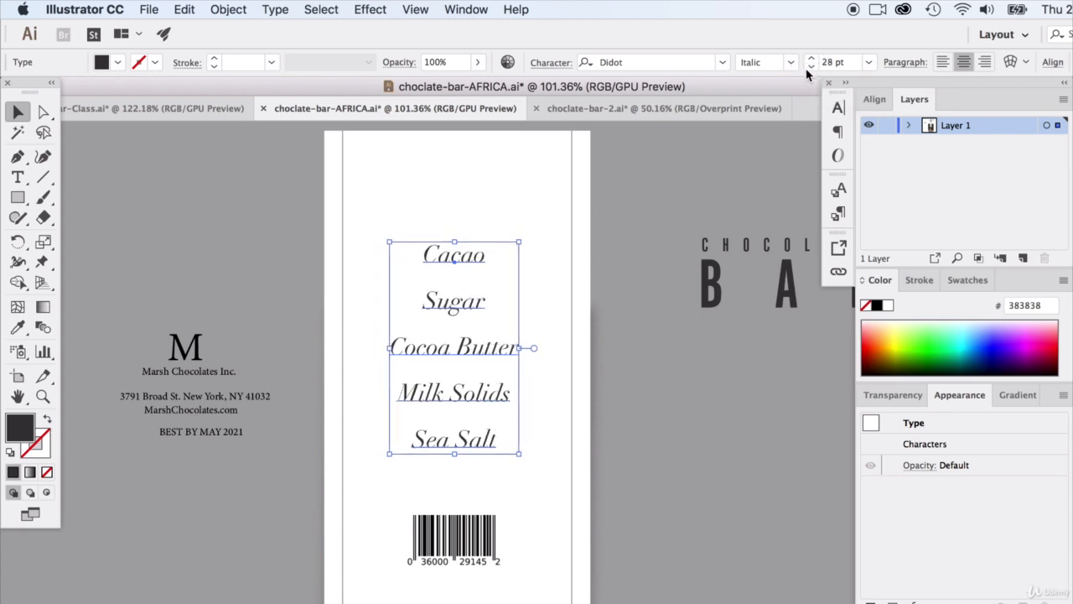
{"action": "left_click", "coordinate": [666, 189]}
{"action": "left_click", "coordinate": [494, 250]}
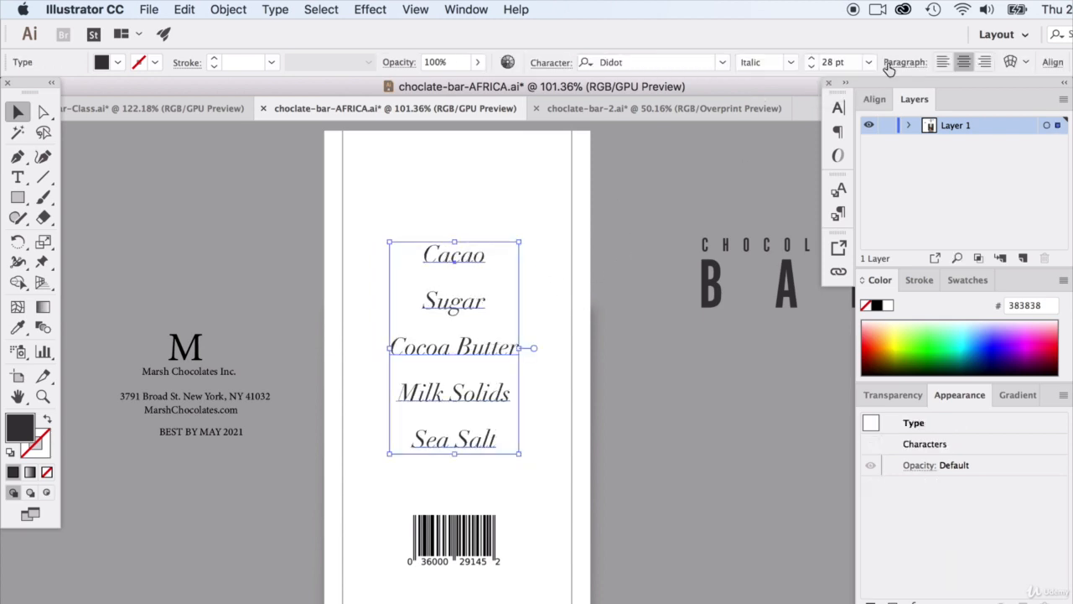
{"action": "left_click", "coordinate": [811, 67]}
{"action": "left_click", "coordinate": [810, 67]}
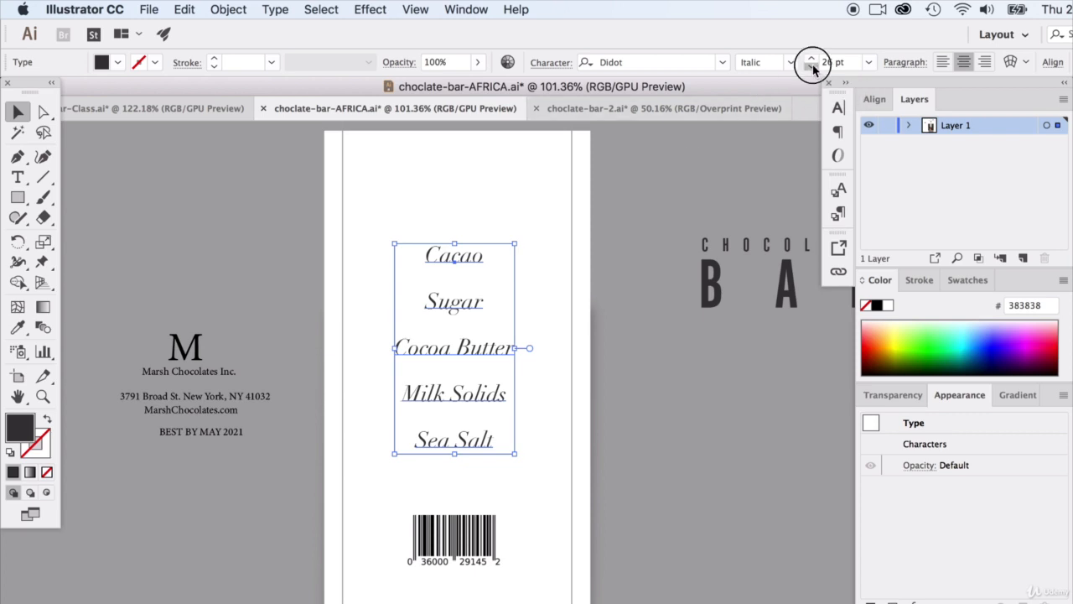
{"action": "left_click", "coordinate": [575, 347]}
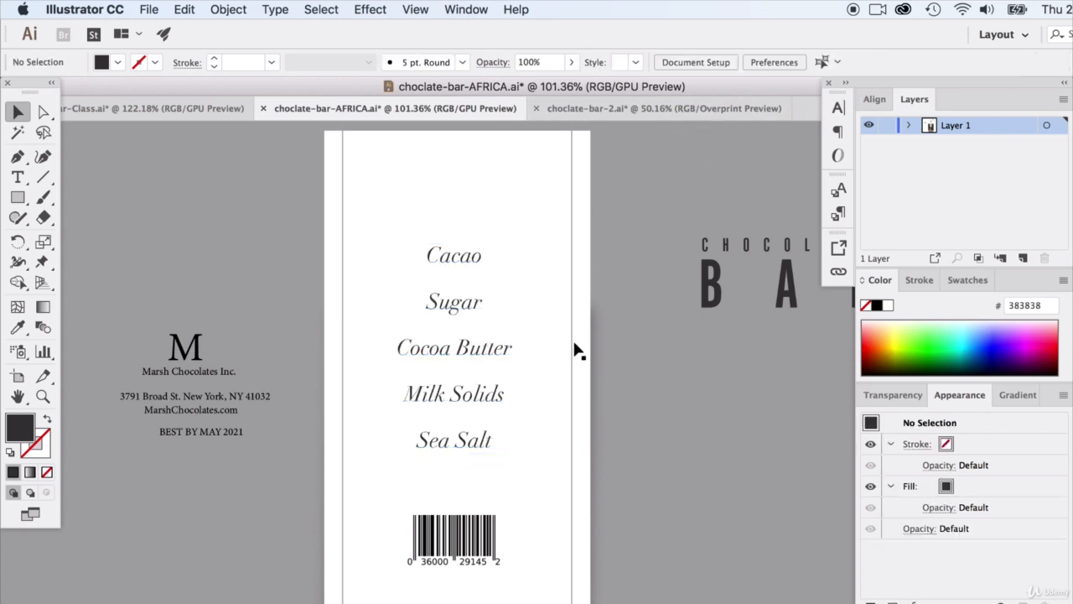
- Nudge the barcode slightly to the right to centre it beneath the ingredients list
{"action": "left_click", "coordinate": [483, 352]}
{"action": "scroll", "coordinate": [453, 503], "scroll_direction": "down", "scroll_amount": 1}
{"action": "left_click", "coordinate": [475, 524]}
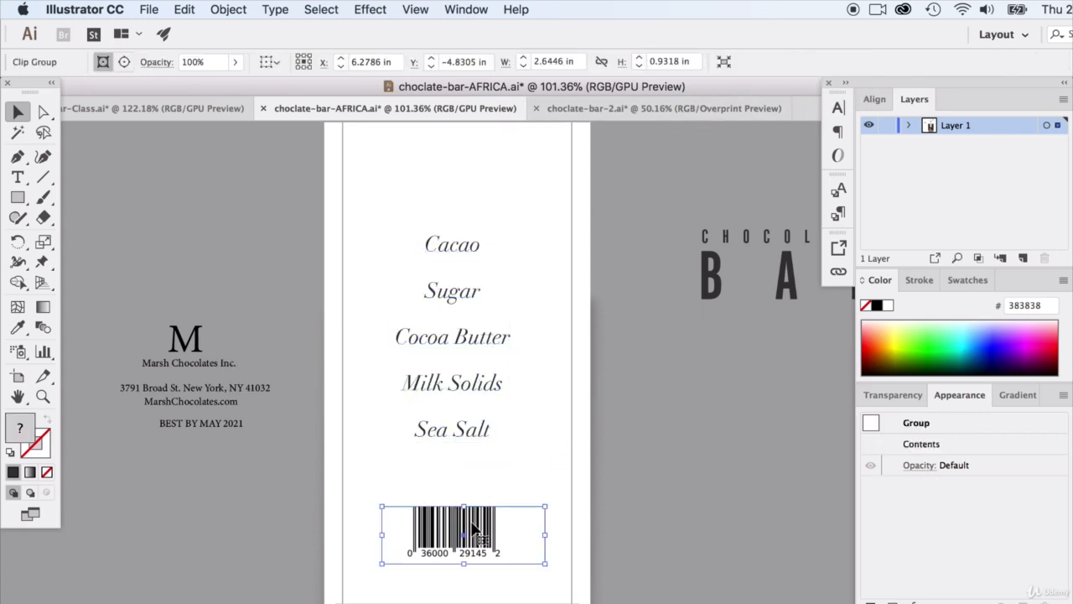
{"action": "left_click", "coordinate": [482, 534]}
{"action": "left_click_drag", "start_coordinate": [482, 533], "coordinate": [485, 534]}
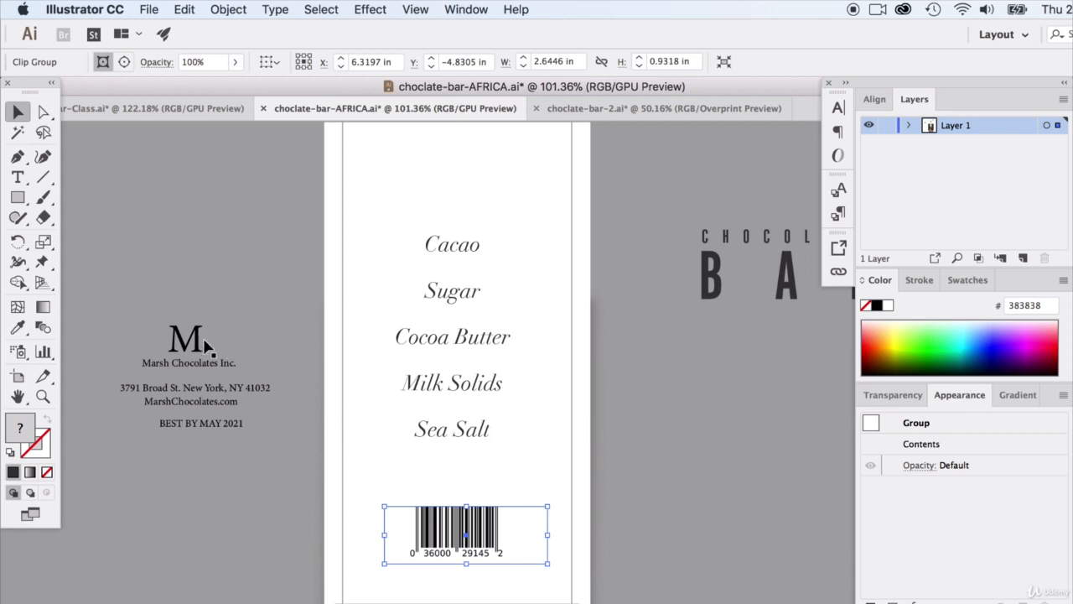
- Enlarge the "M" logo with "Marsh Chocolates Inc." and place it above the barcode, shifting the ingredients list up to make room
{"action": "left_click", "coordinate": [202, 366]}
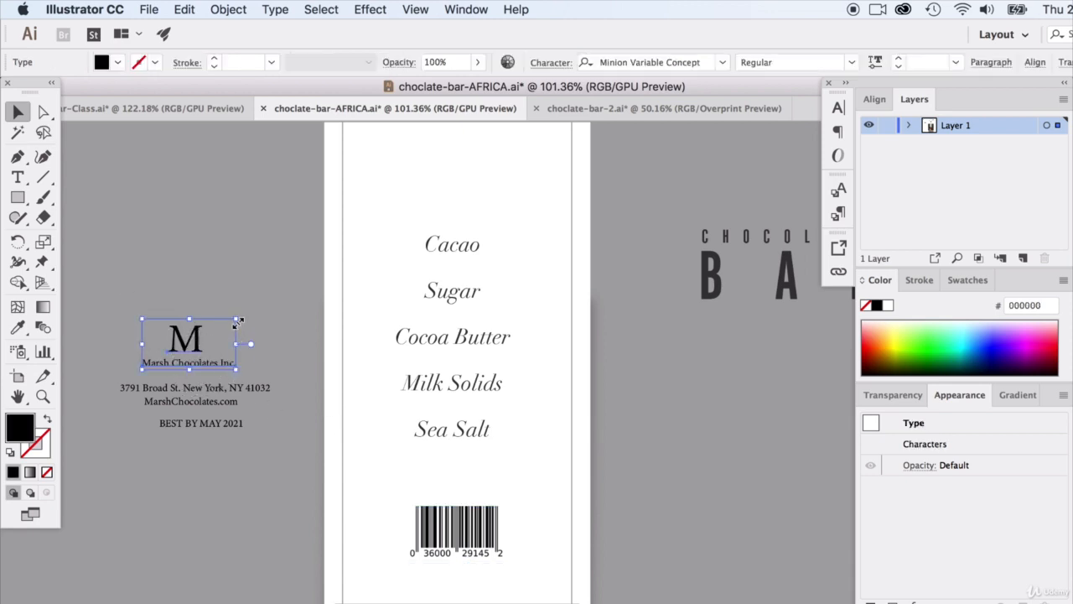
{"action": "left_click_drag", "start_coordinate": [238, 322], "coordinate": [458, 462]}
{"action": "left_click_drag", "start_coordinate": [436, 315], "coordinate": [438, 246]}
{"action": "left_click", "coordinate": [473, 480]}
{"action": "left_click", "coordinate": [470, 460], "text": "shift"}
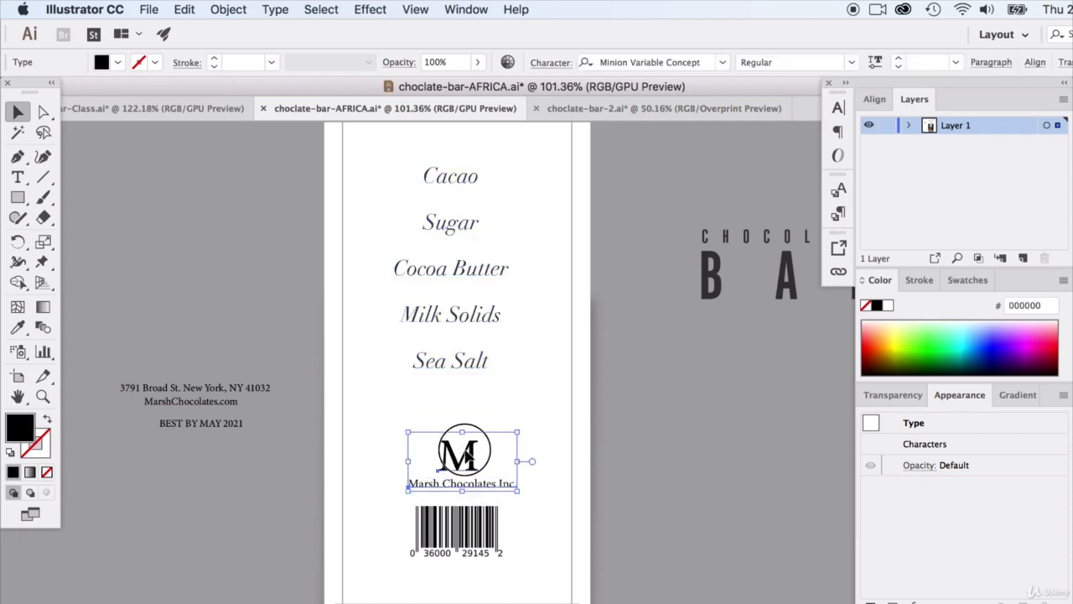
{"action": "left_click_drag", "start_coordinate": [469, 460], "coordinate": [470, 428]}
{"action": "left_click_drag", "start_coordinate": [458, 326], "coordinate": [462, 322]}
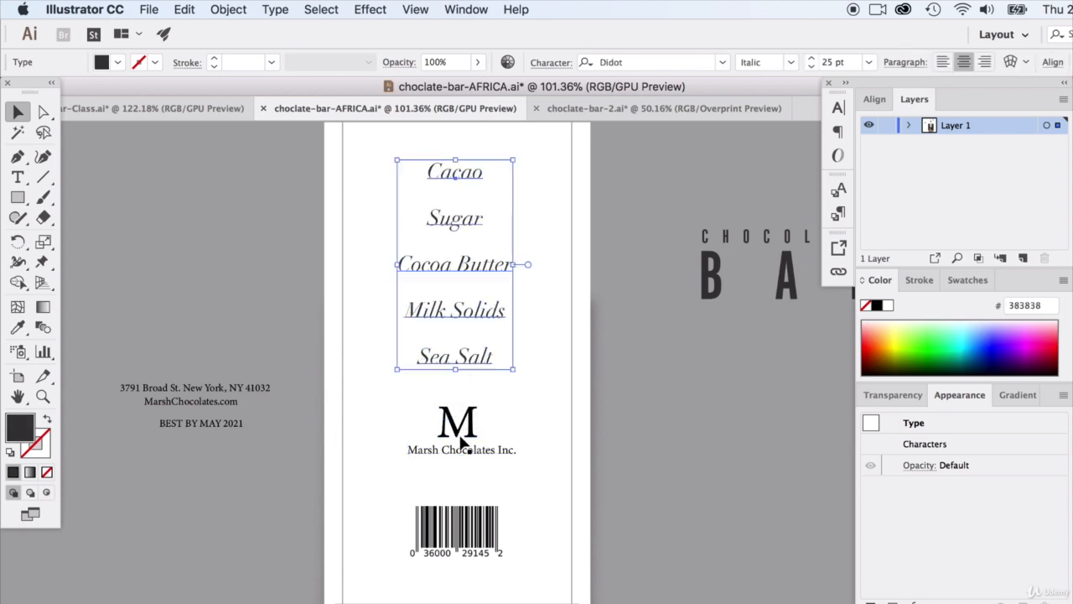
- Check the fill colours of the ingredients text and the "M" logo on the back label
{"action": "double_click", "coordinate": [25, 432]}
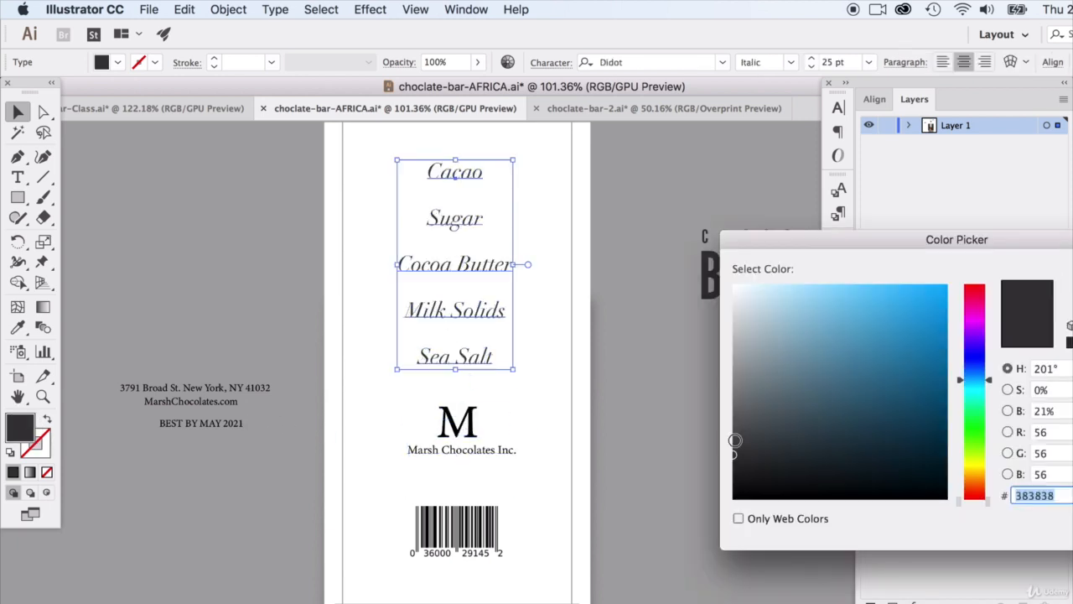
{"action": "key", "text": "Return"}
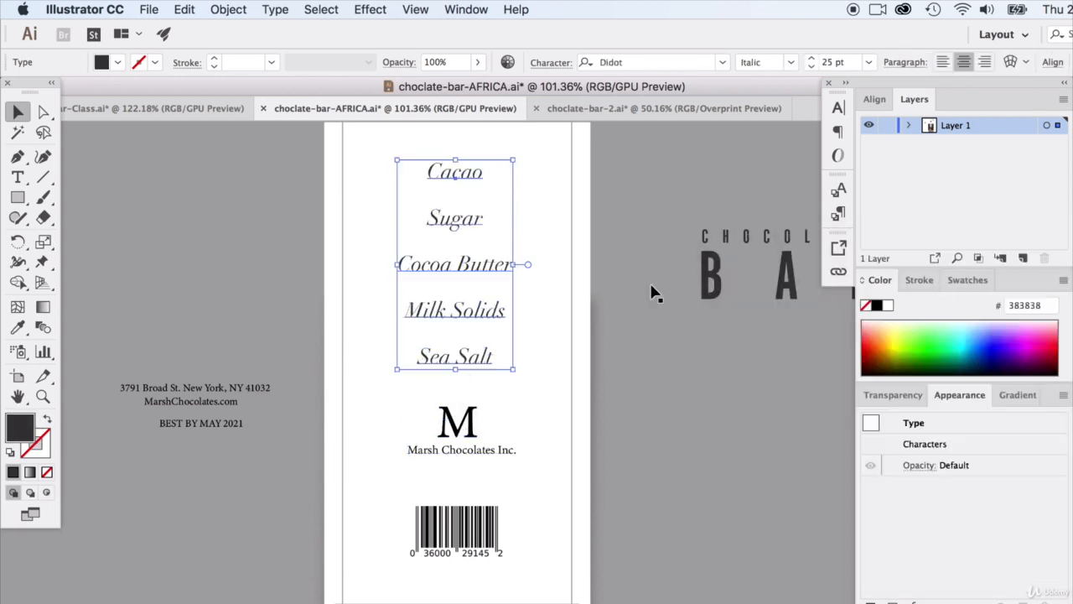
{"action": "left_click", "coordinate": [467, 444]}
{"action": "scroll", "coordinate": [395, 495], "scroll_direction": "down", "scroll_amount": 10}
{"action": "scroll", "coordinate": [403, 432], "scroll_direction": "up", "scroll_amount": 3}
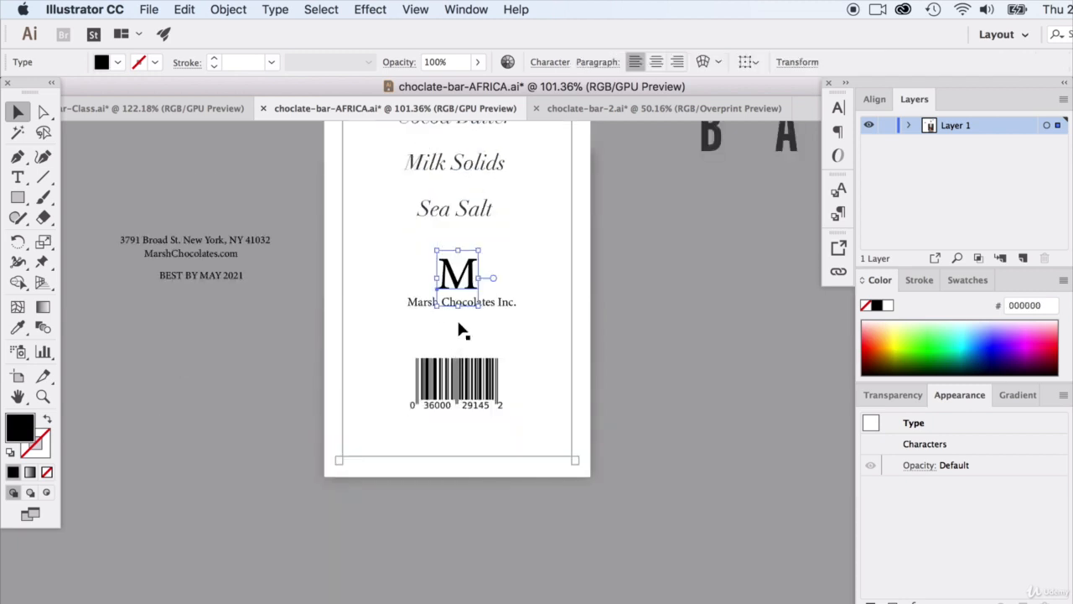
{"action": "scroll", "coordinate": [457, 331], "scroll_direction": "up", "scroll_amount": 1}
- Draw a rectangle filled with the ingredients text's dark grey, 383838, on the empty canvas beside the label as a colour sample
{"action": "left_click", "coordinate": [469, 229]}
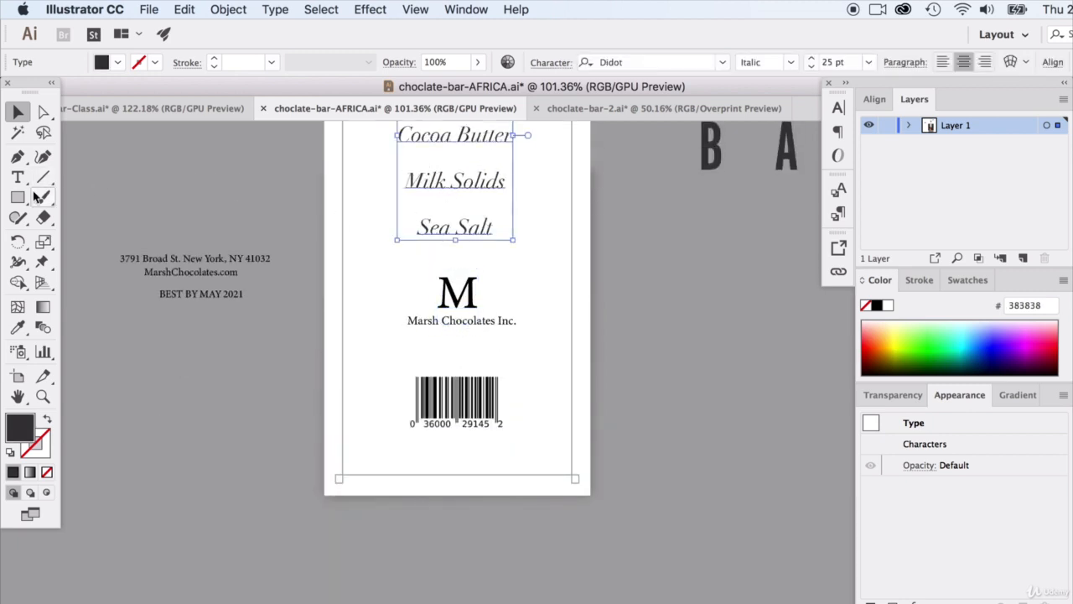
{"action": "scroll", "coordinate": [221, 212], "scroll_direction": "up", "scroll_amount": 10}
{"action": "left_click", "coordinate": [17, 197]}
{"action": "left_click_drag", "start_coordinate": [101, 242], "coordinate": [224, 350]}
{"action": "key", "text": "i"}
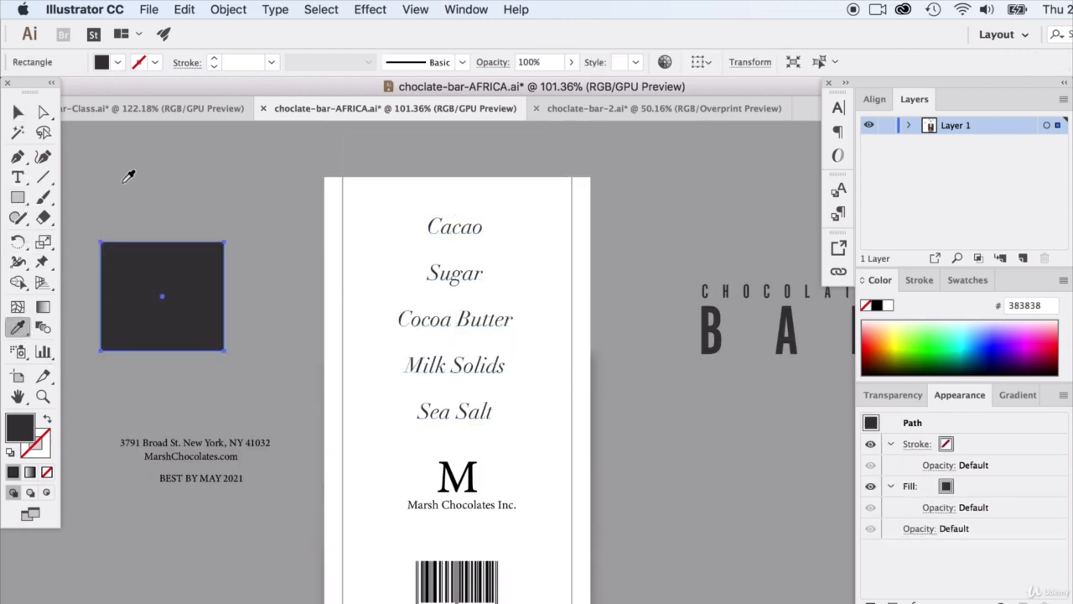
- Apply the sample rectangle's dark grey fill to the ingredients, "M" logo, company name, address, website and best-by text
{"action": "left_click", "coordinate": [17, 112]}
{"action": "scroll", "coordinate": [239, 393], "scroll_direction": "down", "scroll_amount": 1}
{"action": "left_click", "coordinate": [448, 500]}
{"action": "left_click", "coordinate": [458, 469], "text": "shift"}
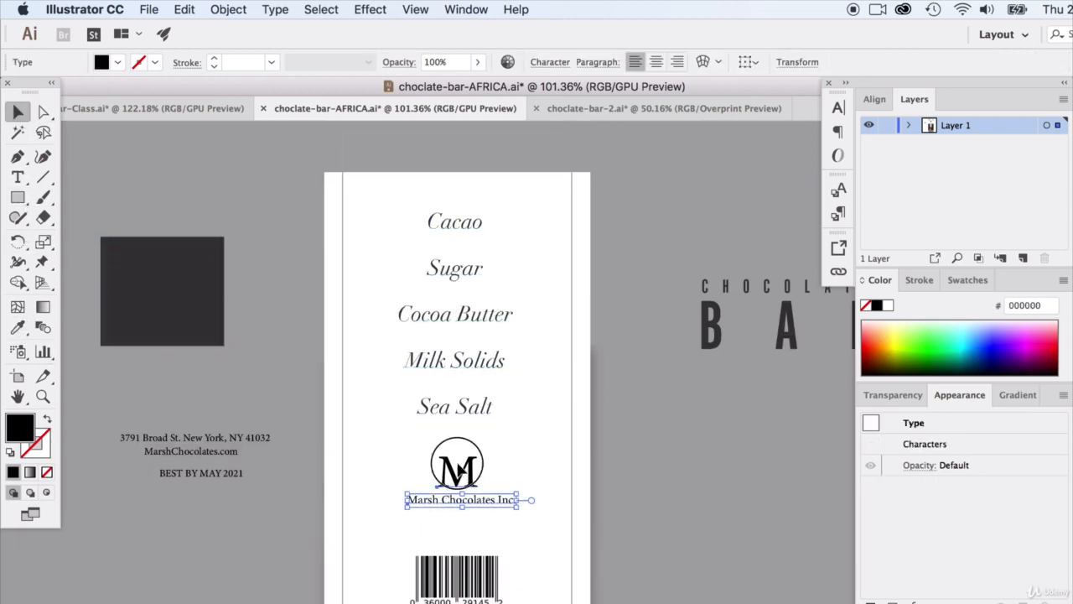
{"action": "left_click", "coordinate": [439, 403], "text": "shift"}
{"action": "left_click", "coordinate": [219, 456], "text": "shift"}
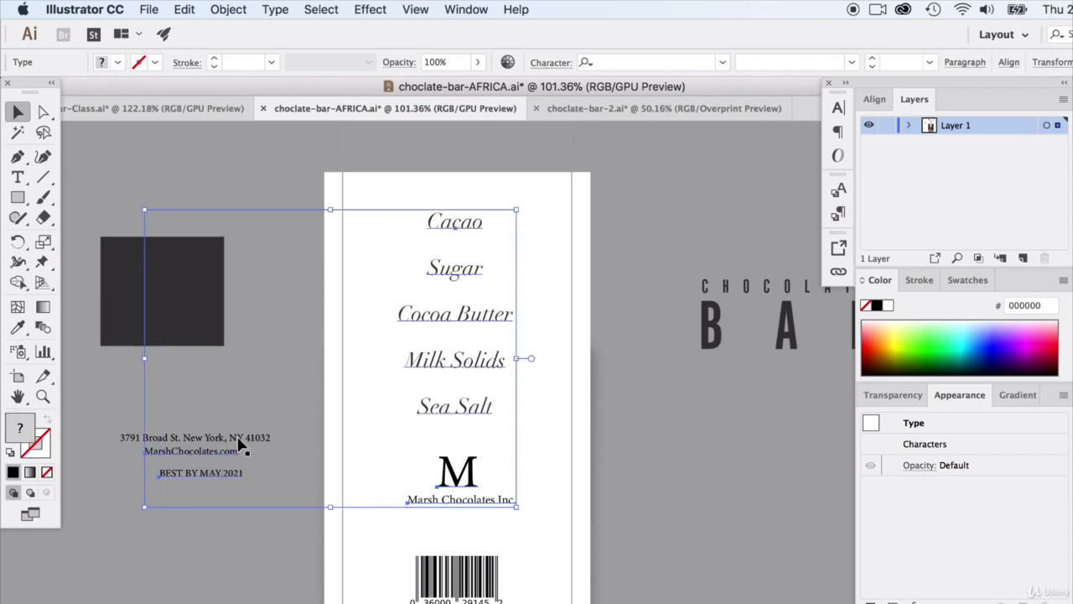
{"action": "left_click", "coordinate": [248, 440], "text": "shift"}
{"action": "left_click", "coordinate": [17, 327]}
{"action": "left_click", "coordinate": [170, 268]}
{"action": "left_click", "coordinate": [174, 279]}
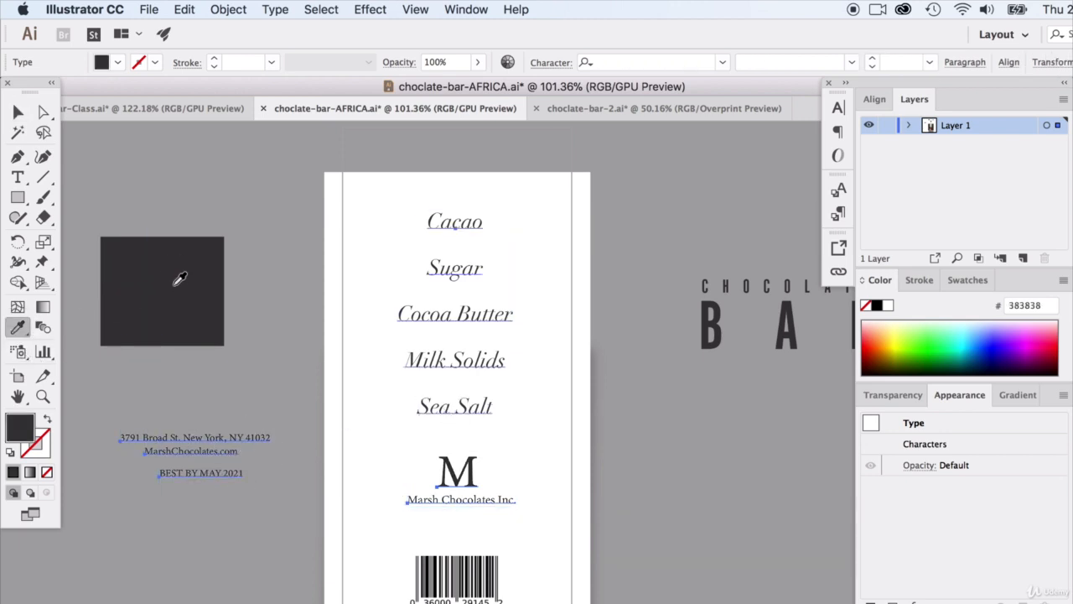
{"action": "left_click", "coordinate": [18, 112]}
{"action": "left_click", "coordinate": [352, 455]}
- Move the address, website and "BEST BY MAY 2021" lines onto the back label between the company name and the barcode
{"action": "scroll", "coordinate": [353, 469], "scroll_direction": "down", "scroll_amount": 10}
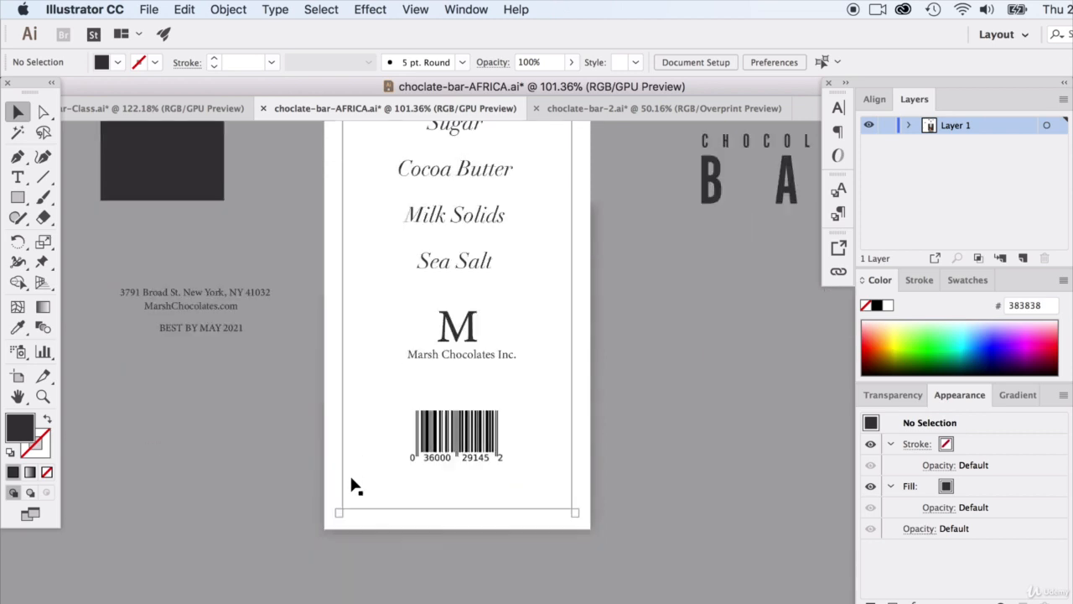
{"action": "left_click", "coordinate": [363, 424]}
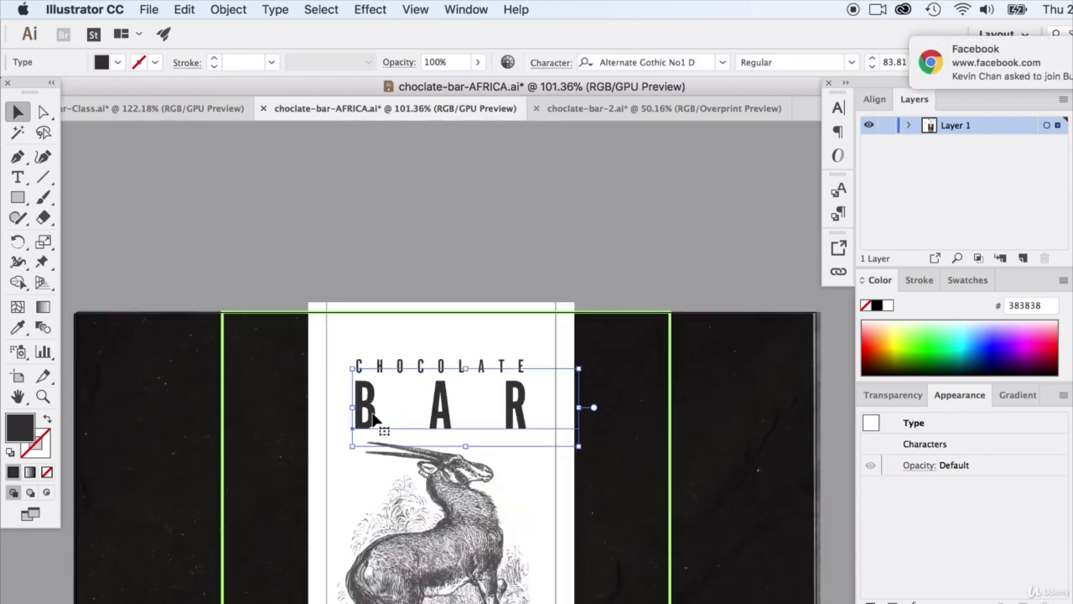
{"action": "scroll", "coordinate": [373, 419], "scroll_direction": "up", "scroll_amount": 10}
{"action": "scroll", "coordinate": [373, 419], "scroll_direction": "up", "scroll_amount": 2}
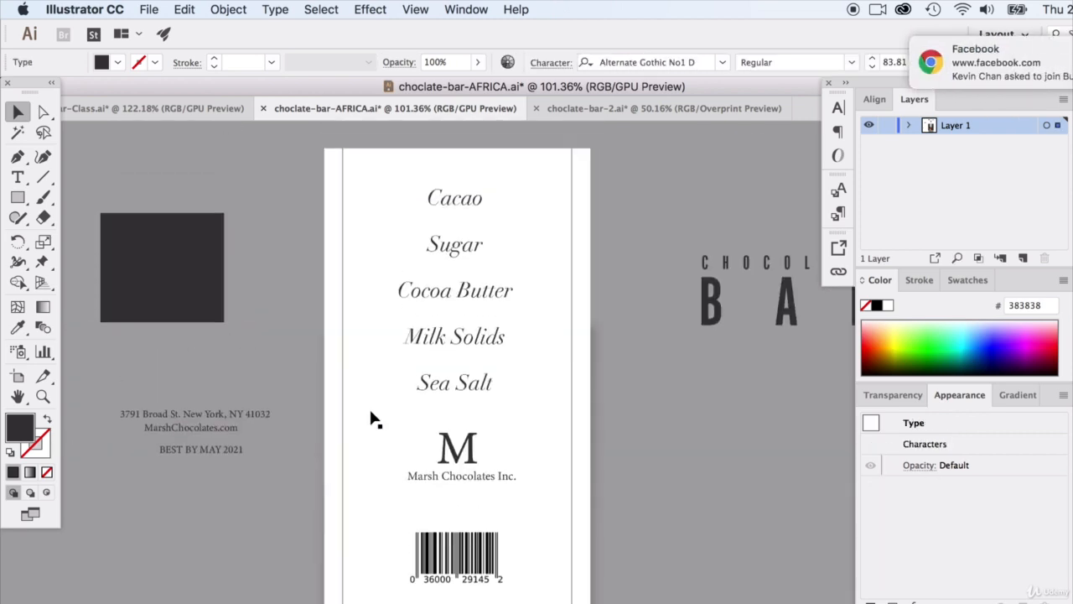
{"action": "scroll", "coordinate": [170, 384], "scroll_direction": "down", "scroll_amount": 1}
{"action": "left_click_drag", "start_coordinate": [209, 411], "coordinate": [471, 490]}
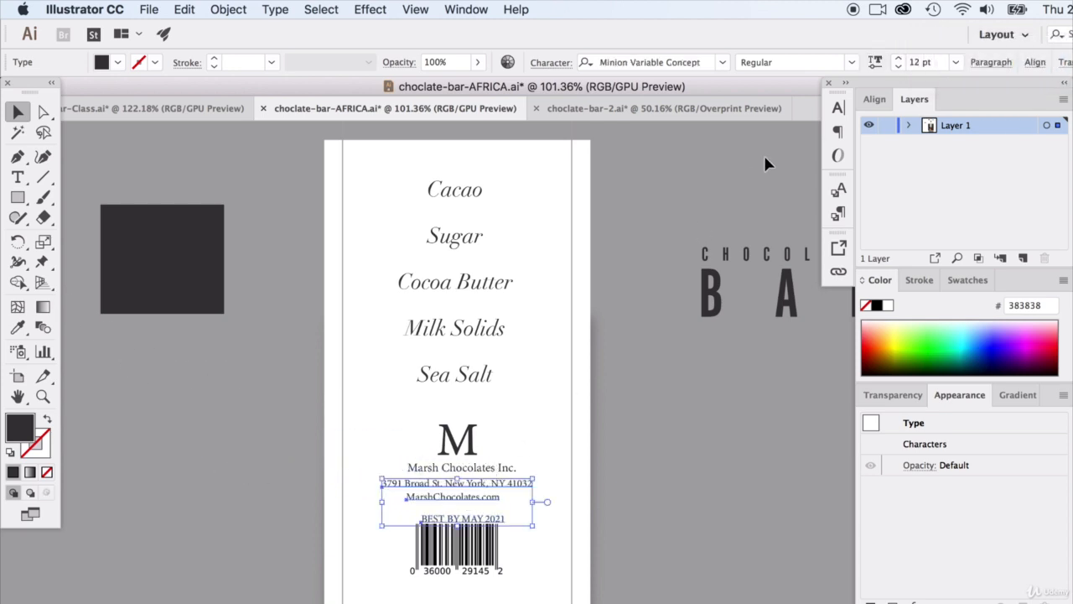
- Set the font size of the address, website and best-by lines to 10 pt
{"action": "left_click", "coordinate": [898, 66]}
{"action": "left_click", "coordinate": [898, 66]}
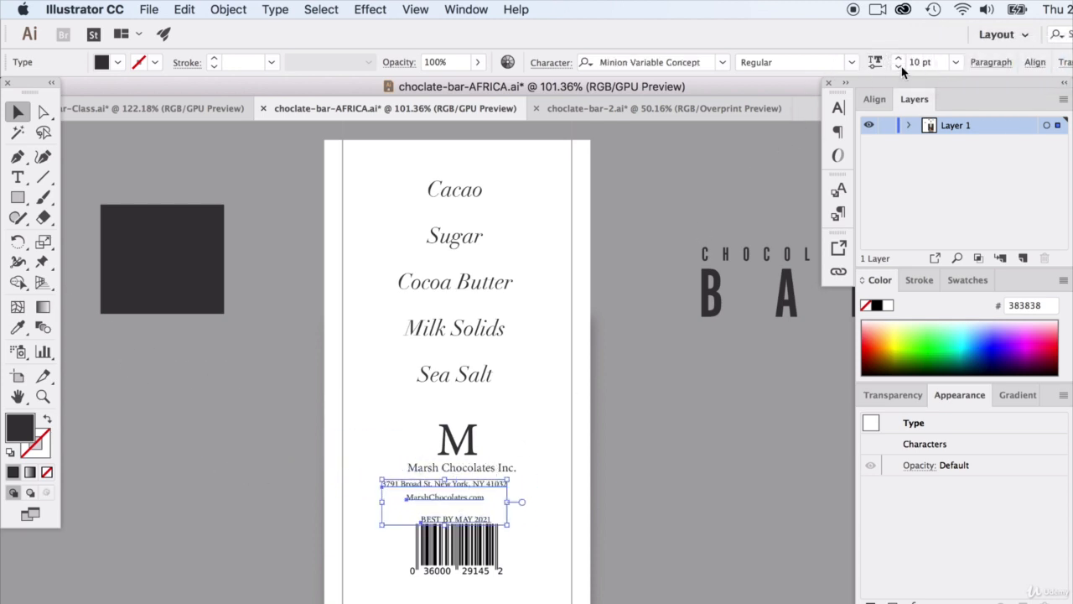
{"action": "left_click", "coordinate": [663, 314]}
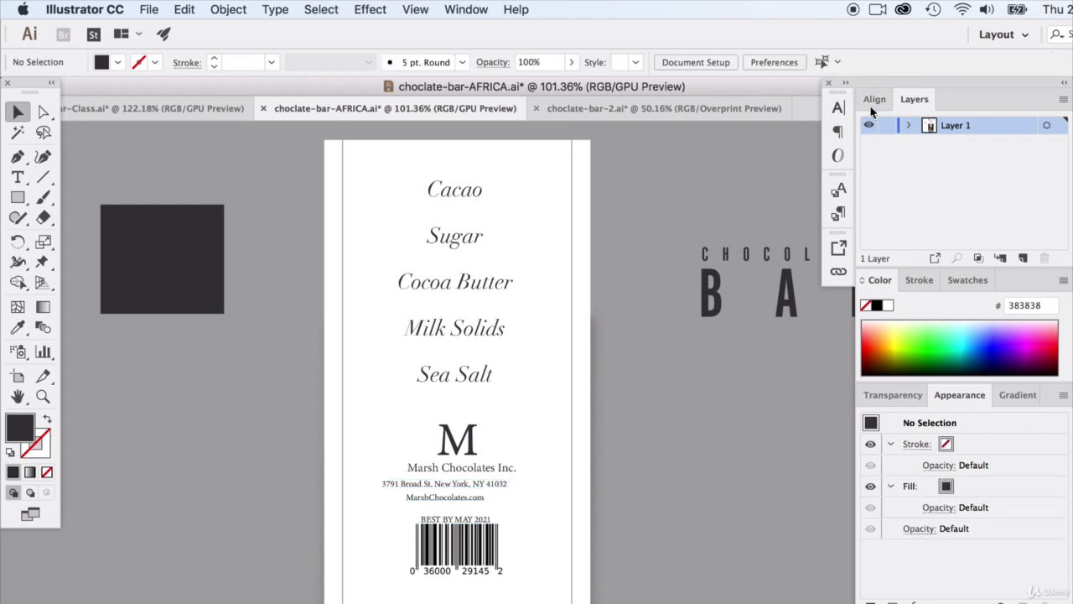
{"action": "left_click", "coordinate": [462, 500]}
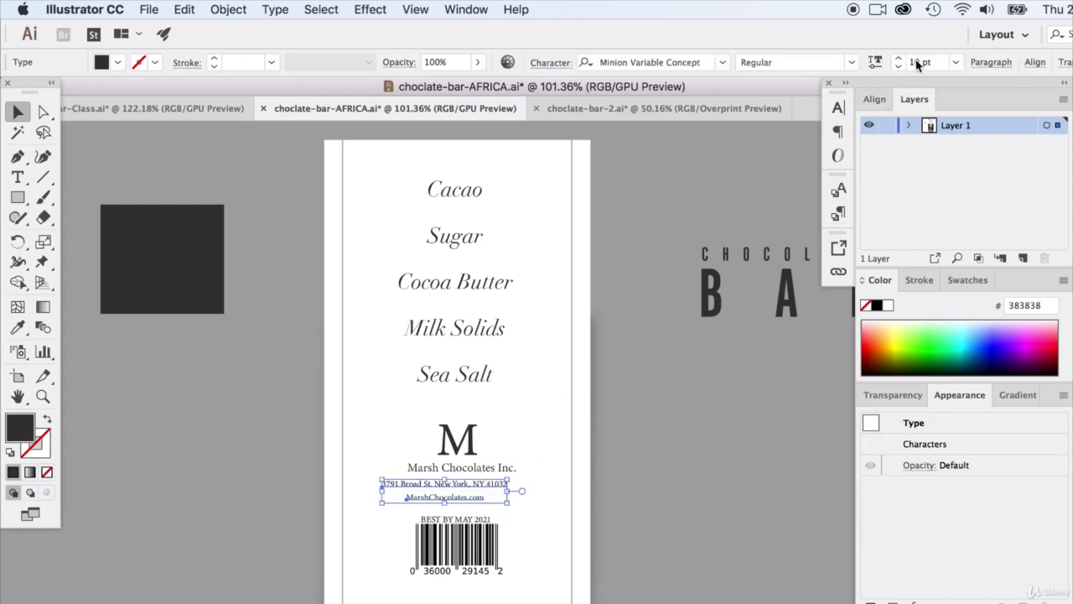
{"action": "left_click", "coordinate": [667, 454]}
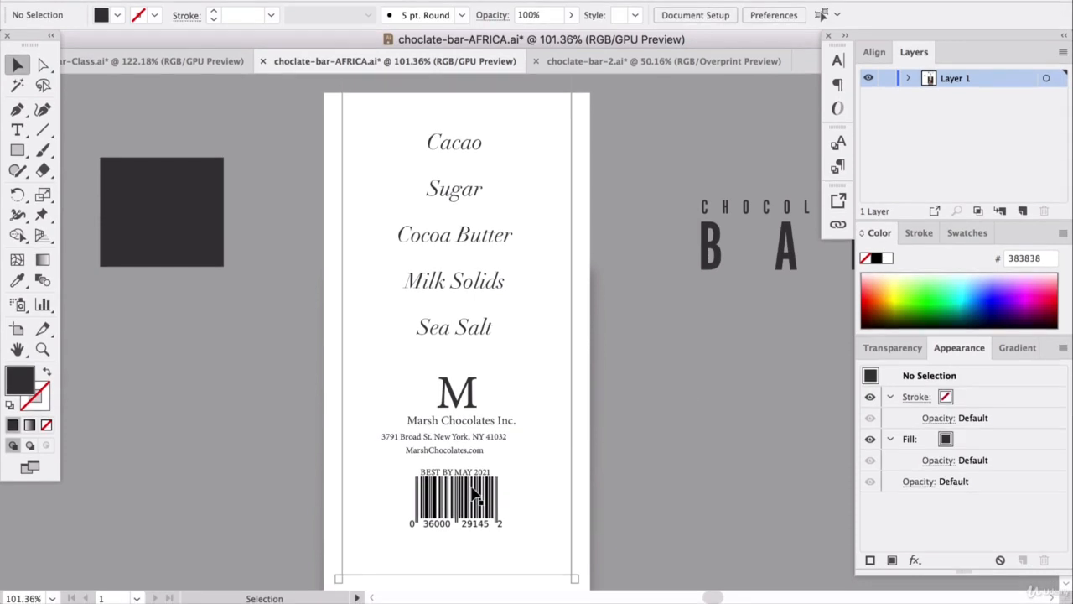
- Move the barcode slightly down and place the "BEST BY MAY 2021" line beneath it
{"action": "left_click_drag", "start_coordinate": [473, 495], "coordinate": [479, 563]}
{"action": "left_click", "coordinate": [566, 489]}
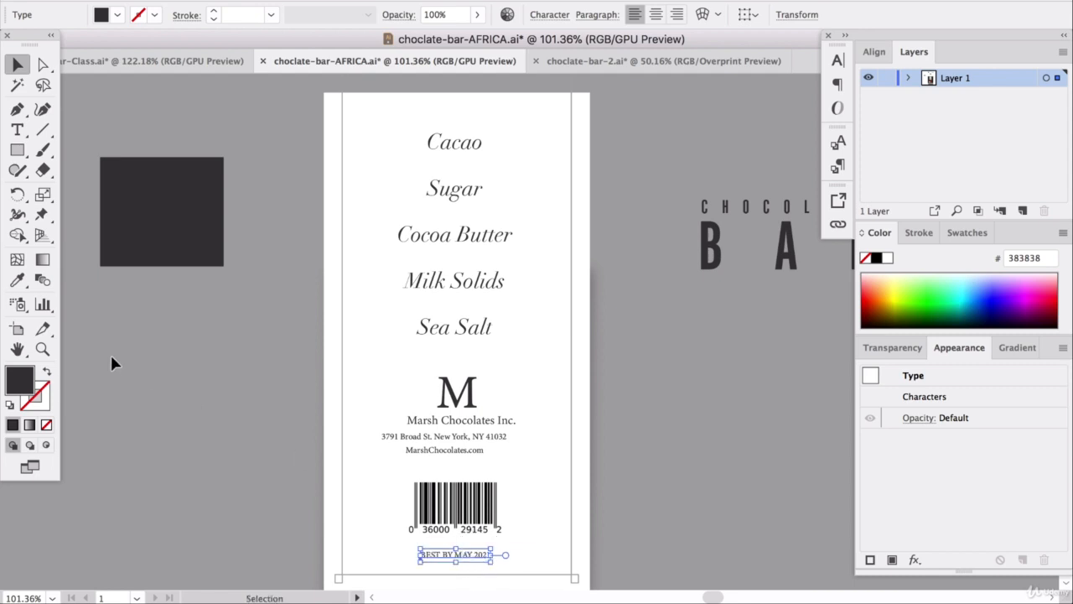
- Copy the type style of the "CHOCOLATE" heading onto the "BEST BY MAY 2021" line with the Eyedropper
{"action": "left_click", "coordinate": [15, 283]}
{"action": "left_click", "coordinate": [719, 219]}
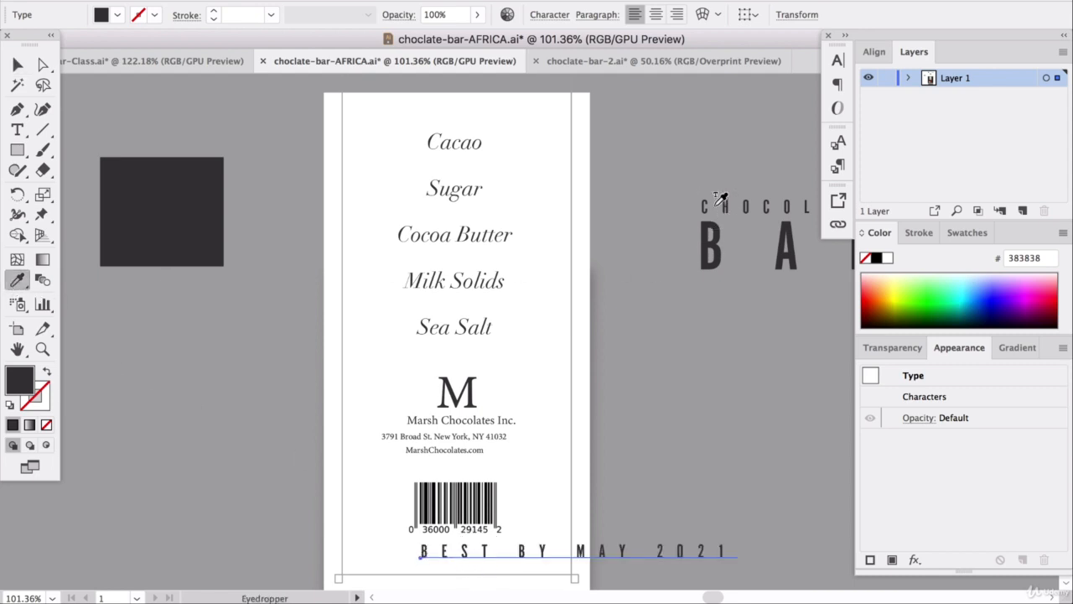
{"action": "left_click", "coordinate": [17, 65]}
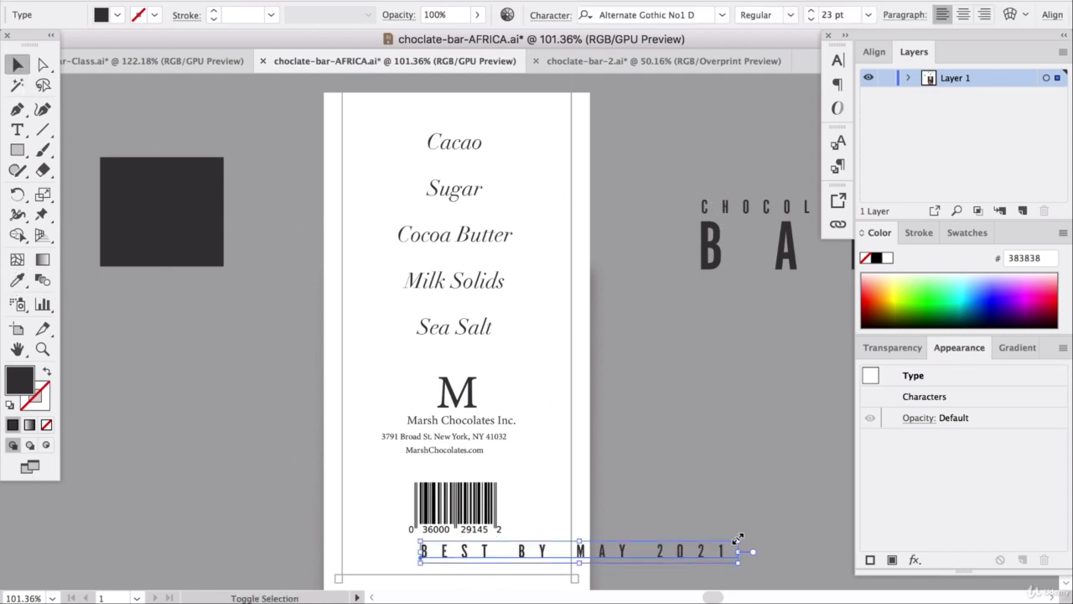
- Set the tracking of the "BEST BY MAY 2021" line to 300
{"action": "left_click", "coordinate": [551, 15]}
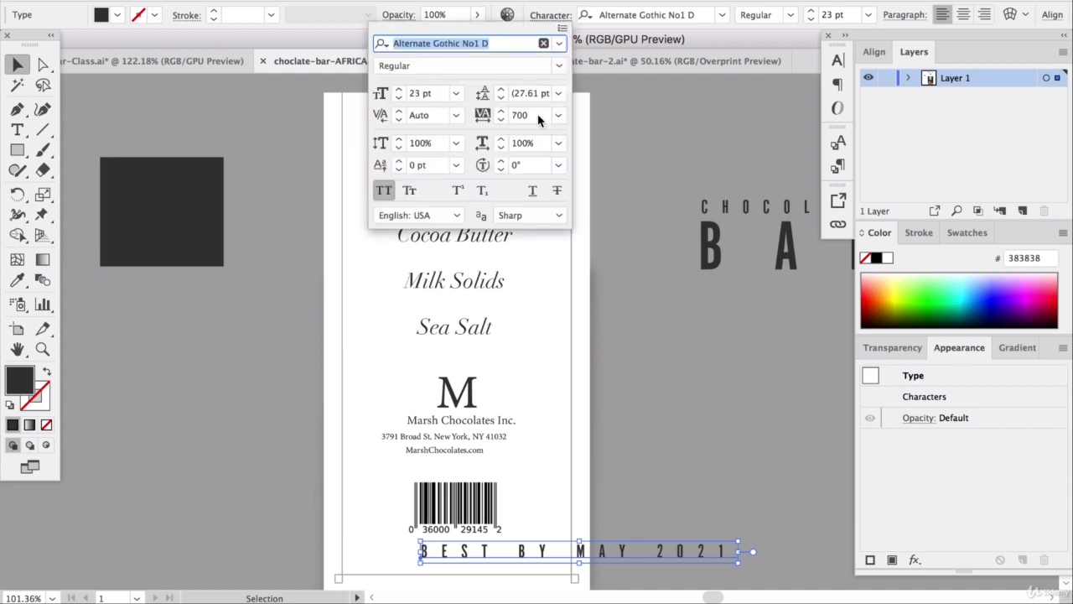
{"action": "left_click", "coordinate": [541, 117]}
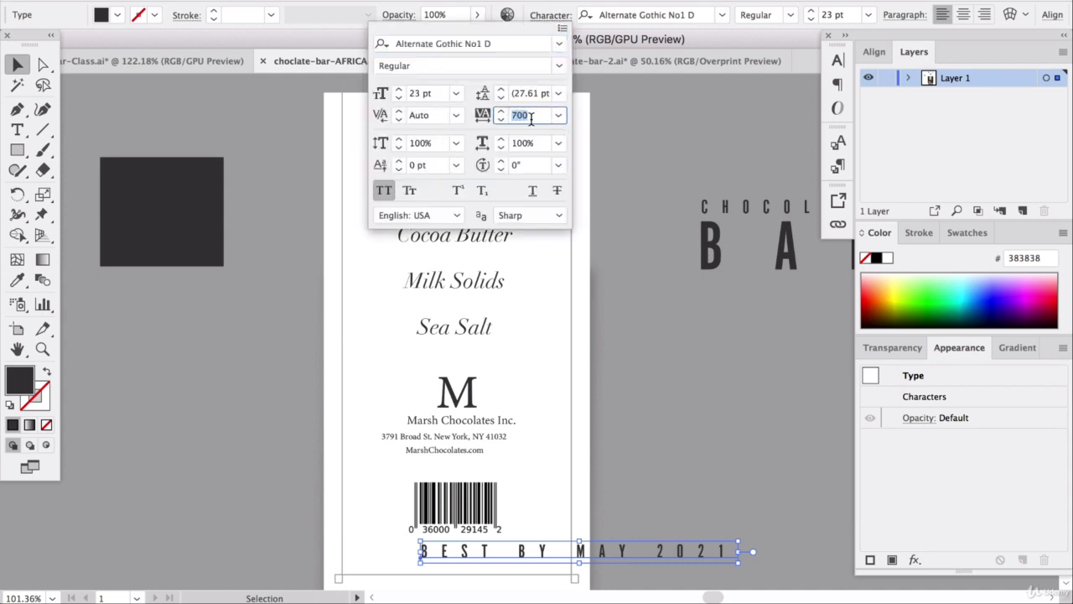
{"action": "type", "text": "300"}
{"action": "key", "text": "Return"}
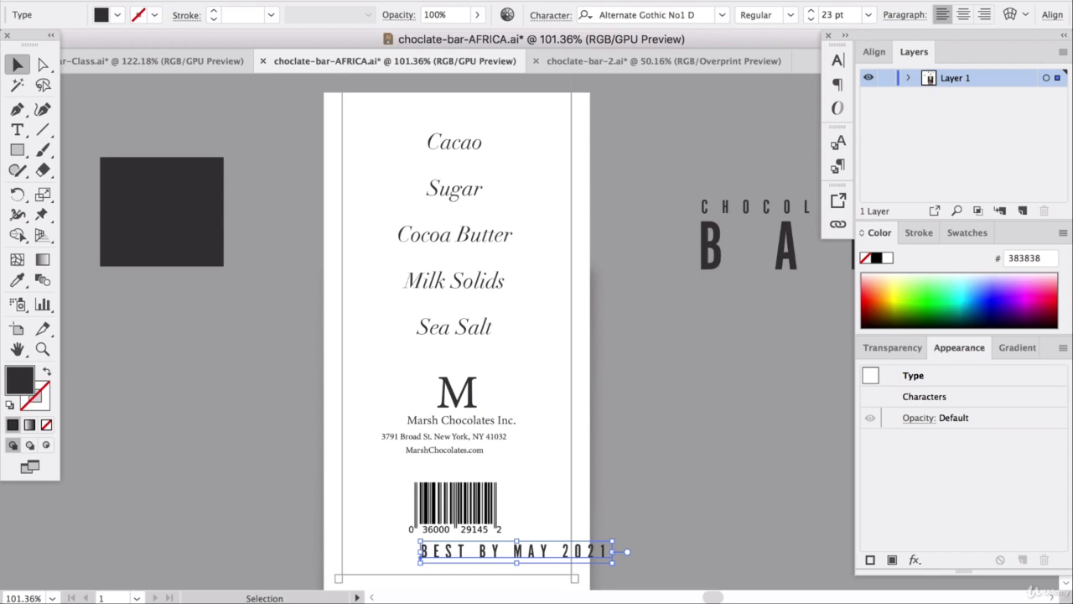
{"action": "left_click", "coordinate": [657, 474]}
- Reduce the "BEST BY MAY 2021" line to 15 pt and center it by eye beneath the barcode
{"action": "left_click", "coordinate": [580, 557]}
{"action": "left_click", "coordinate": [811, 19]}
{"action": "left_click", "coordinate": [811, 18]}
{"action": "left_click", "coordinate": [811, 19]}
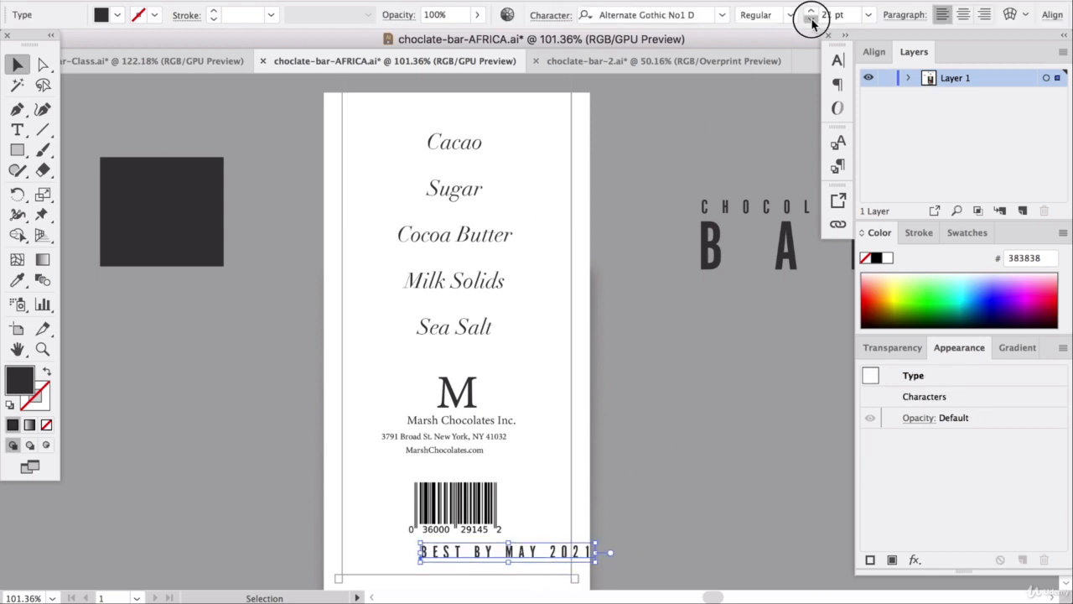
{"action": "left_click", "coordinate": [812, 18]}
{"action": "left_click", "coordinate": [812, 19]}
{"action": "left_click", "coordinate": [773, 329]}
{"action": "left_click_drag", "start_coordinate": [534, 554], "coordinate": [500, 556]}
{"action": "left_click", "coordinate": [811, 19]}
{"action": "left_click", "coordinate": [811, 19]}
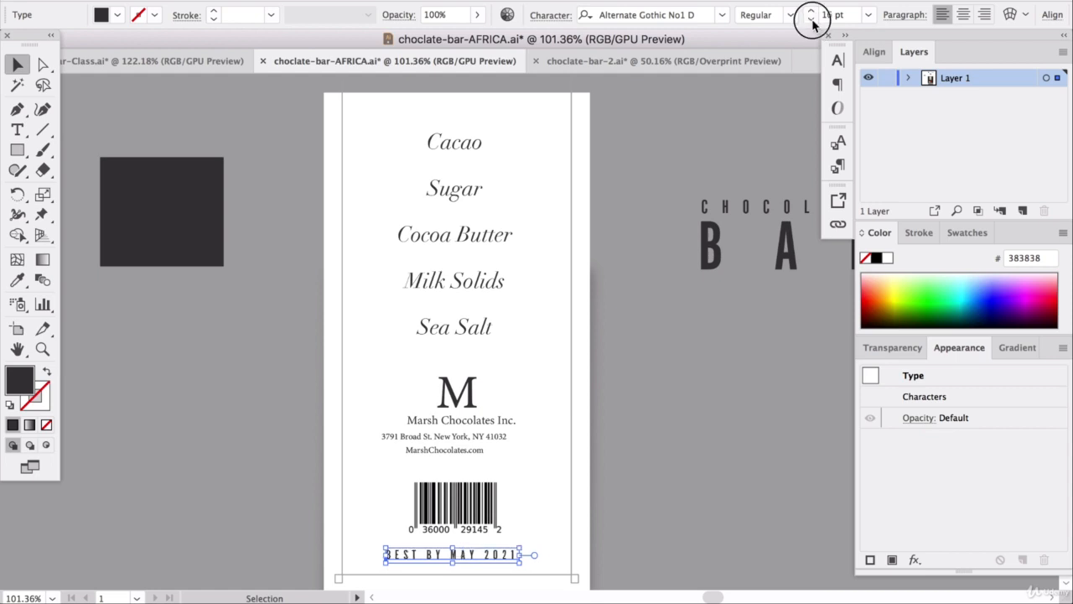
{"action": "left_click", "coordinate": [811, 19]}
{"action": "left_click", "coordinate": [677, 430]}
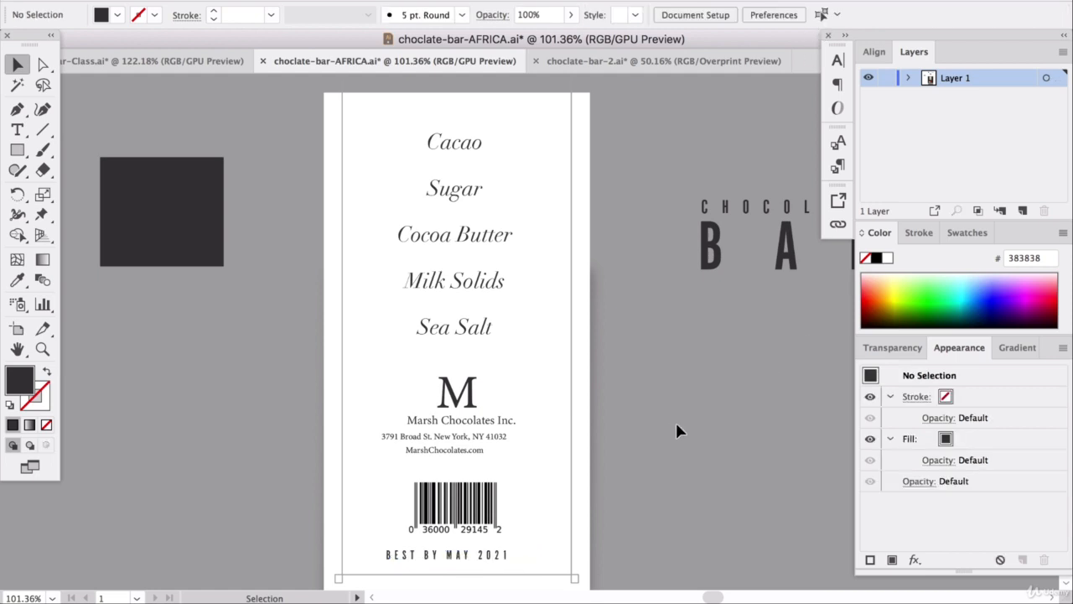
{"action": "left_click", "coordinate": [460, 553]}
{"action": "left_click", "coordinate": [463, 518]}
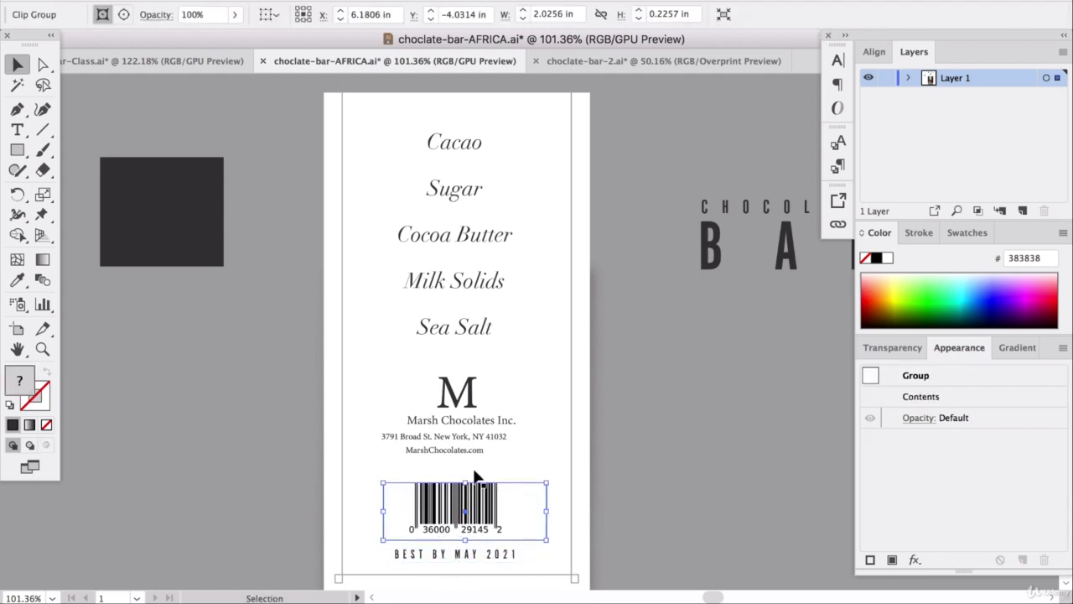
- Draw a dark helper rectangle spanning the full width of the back label, just above the M logo
{"action": "left_click", "coordinate": [472, 451]}
{"action": "left_click", "coordinate": [472, 437], "text": "shift"}
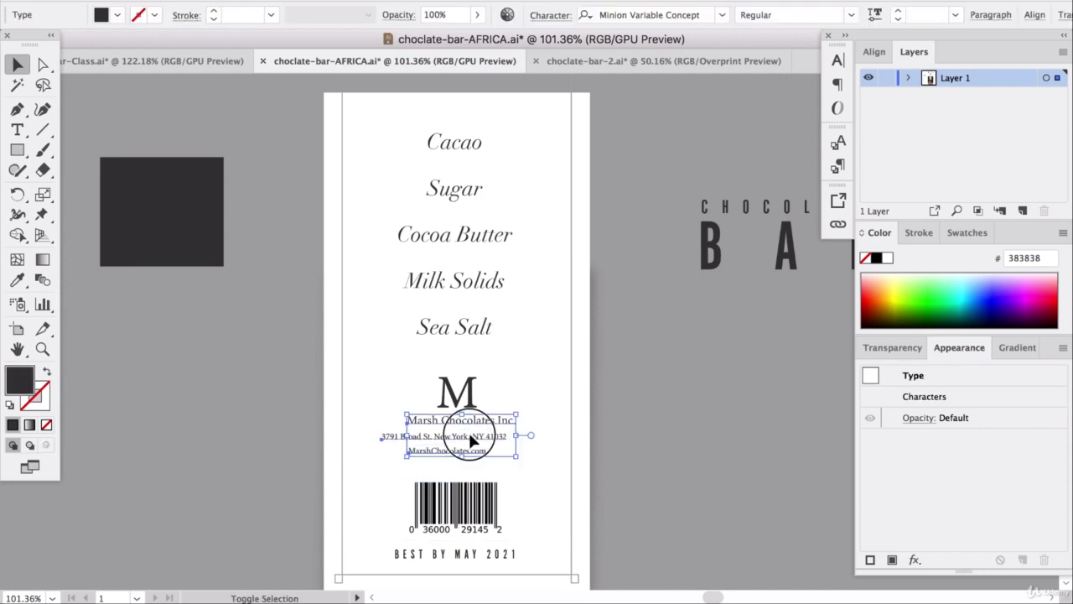
{"action": "left_click", "coordinate": [495, 419], "text": "shift"}
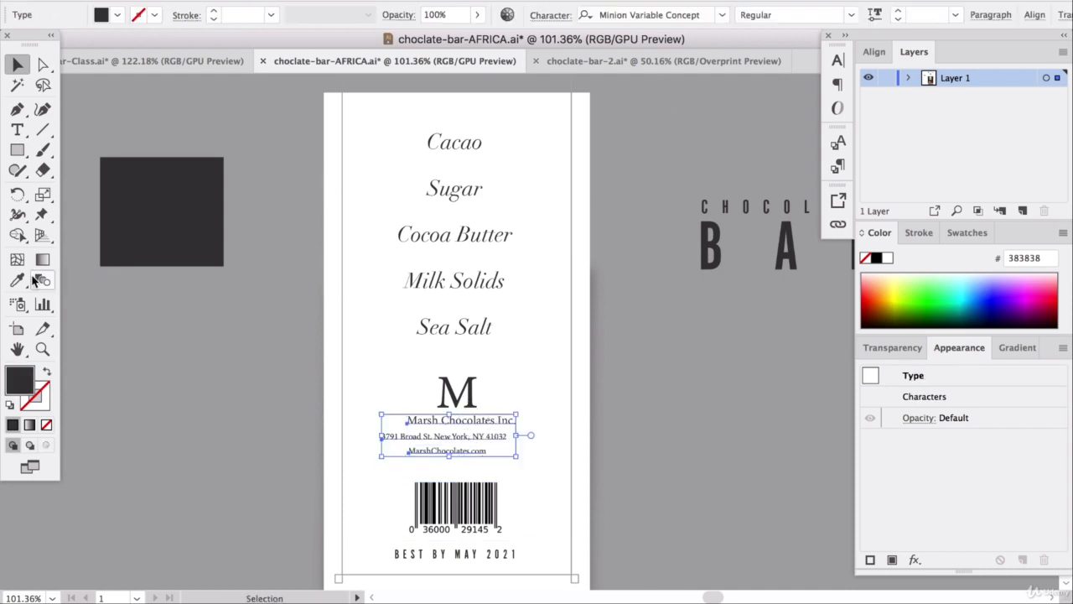
{"action": "left_click", "coordinate": [17, 150]}
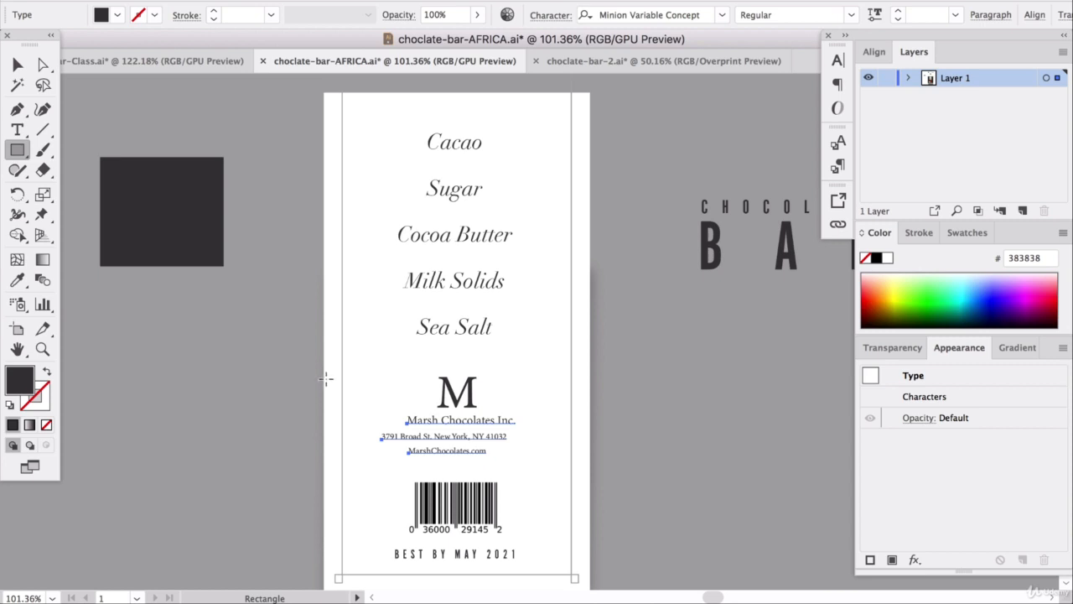
{"action": "left_click_drag", "start_coordinate": [323, 378], "coordinate": [590, 312]}
{"action": "left_click", "coordinate": [17, 64]}
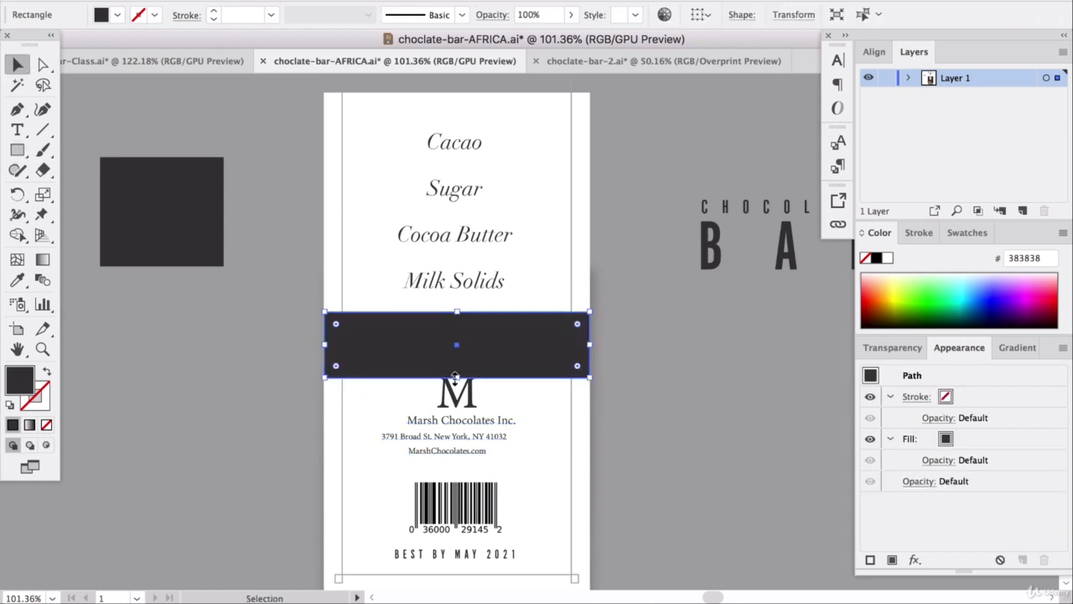
- Center the M logo, company name, address and website lines horizontally with the helper rectangle, and delete the rectangle
{"action": "left_click", "coordinate": [444, 448], "text": "shift"}
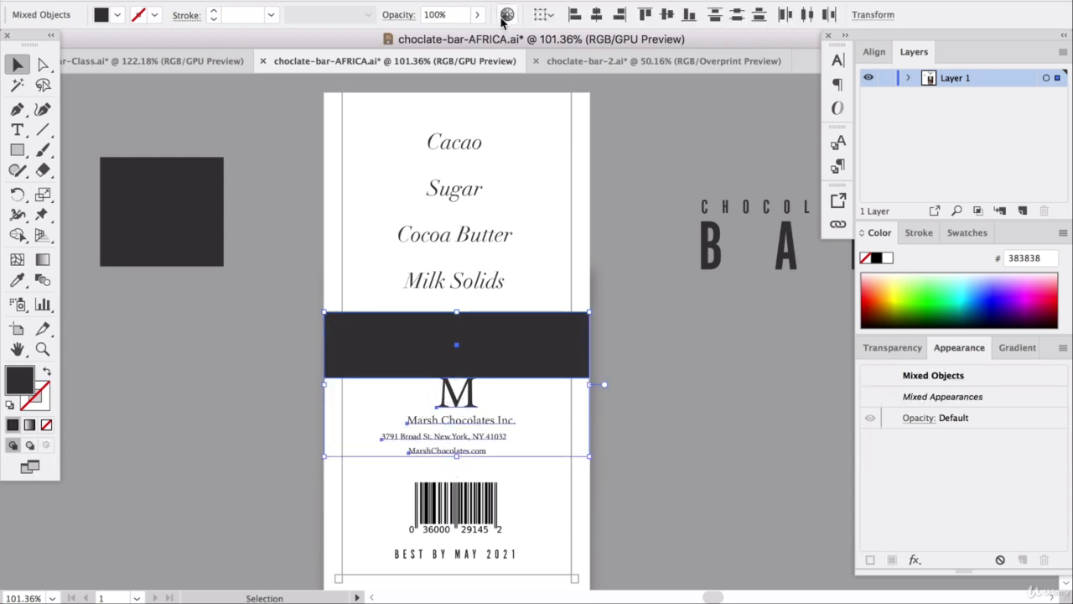
{"action": "left_click", "coordinate": [597, 16]}
{"action": "key", "text": "Right"}
{"action": "key", "text": "Right"}
{"action": "key", "text": "Right"}
{"action": "key", "text": "Right"}
{"action": "key", "text": "Right"}
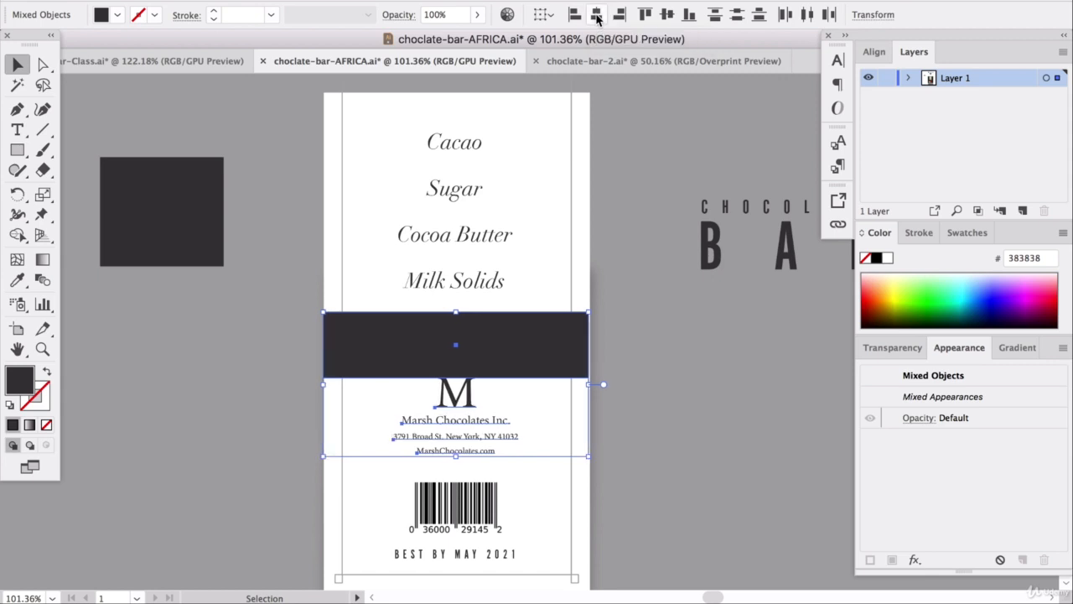
{"action": "key", "text": "Left"}
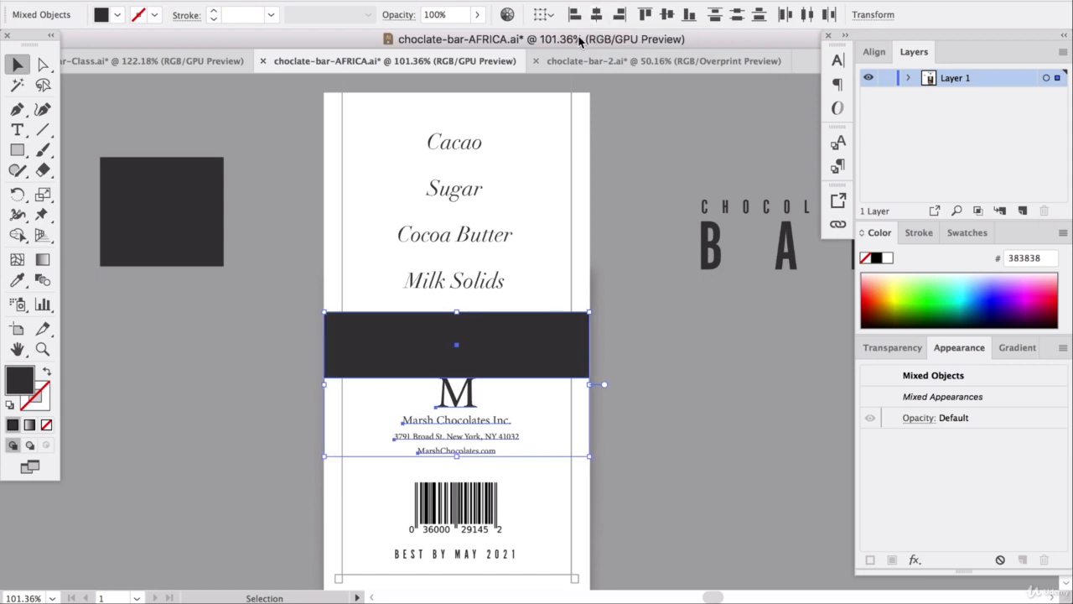
{"action": "left_click", "coordinate": [563, 359]}
{"action": "key", "text": "Delete"}
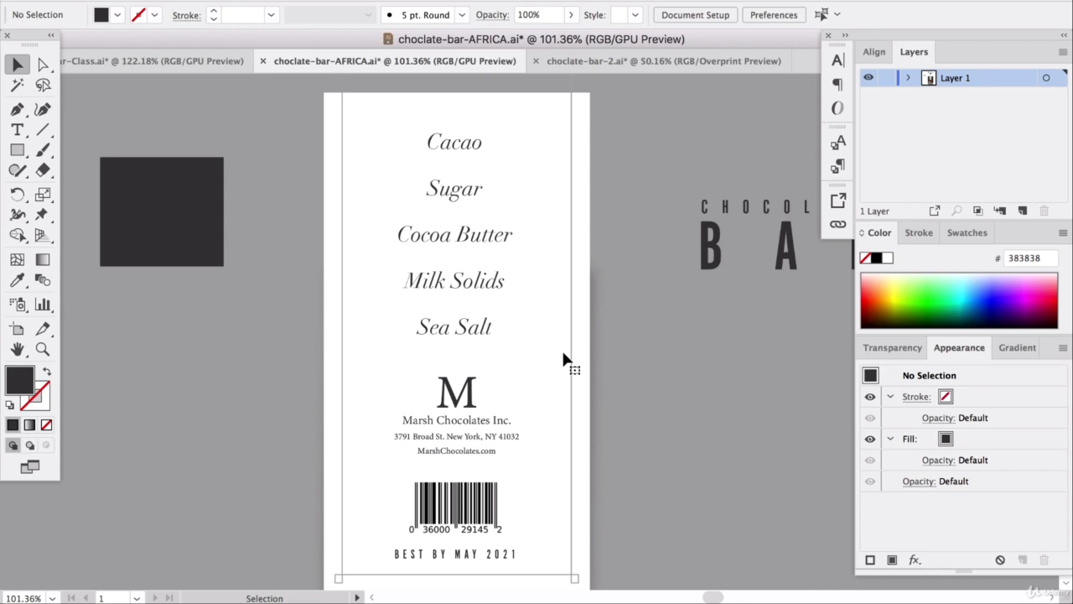
- Nudge the barcode slightly to the right and the "BEST BY MAY 2021" line slightly up
{"action": "left_click", "coordinate": [478, 512]}
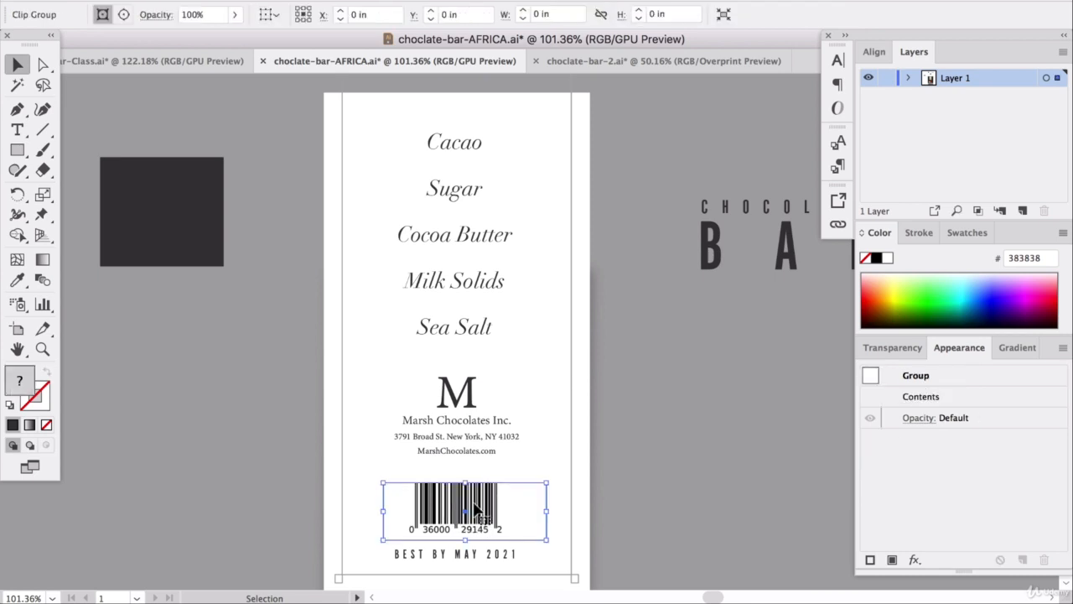
{"action": "left_click", "coordinate": [477, 549]}
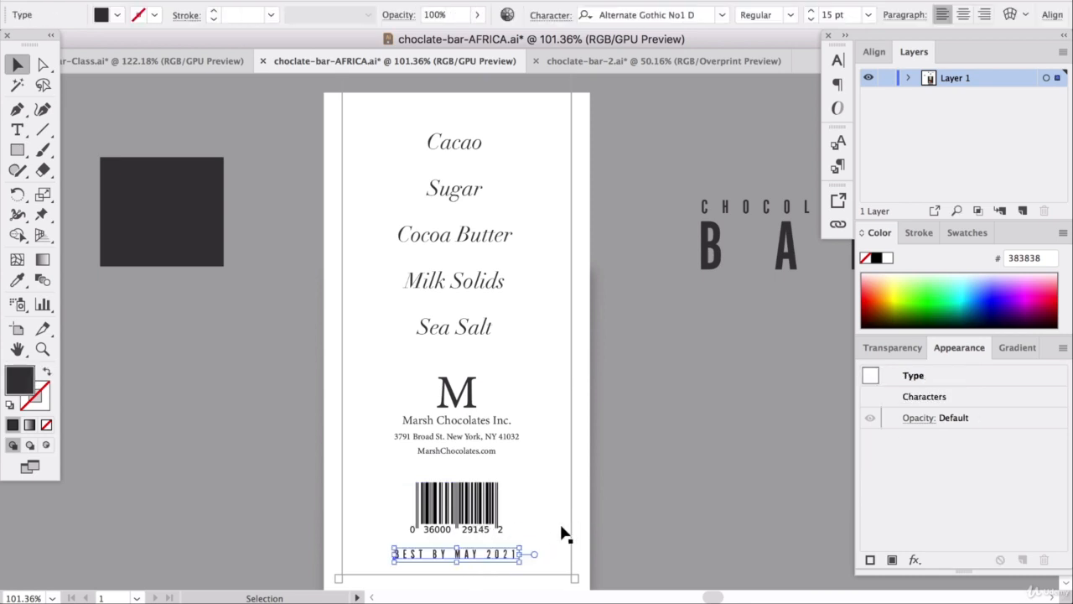
{"action": "key", "text": "Up"}
{"action": "left_click", "coordinate": [573, 362]}
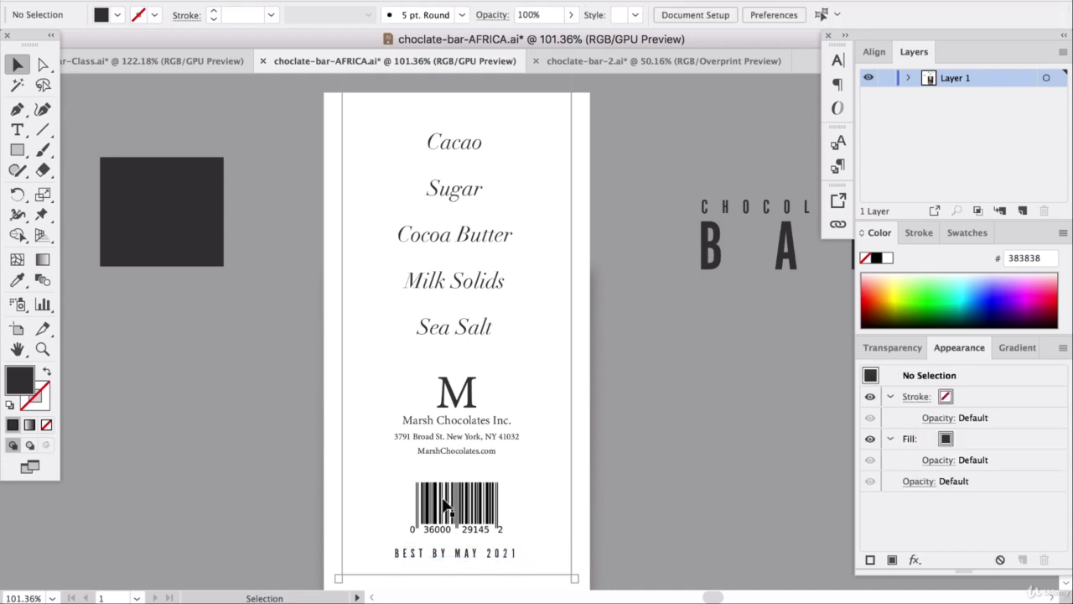
- Align the ingredient list, M logo, company lines and "BEST BY MAY 2021" line to a common horizontal center
{"action": "left_click", "coordinate": [462, 543]}
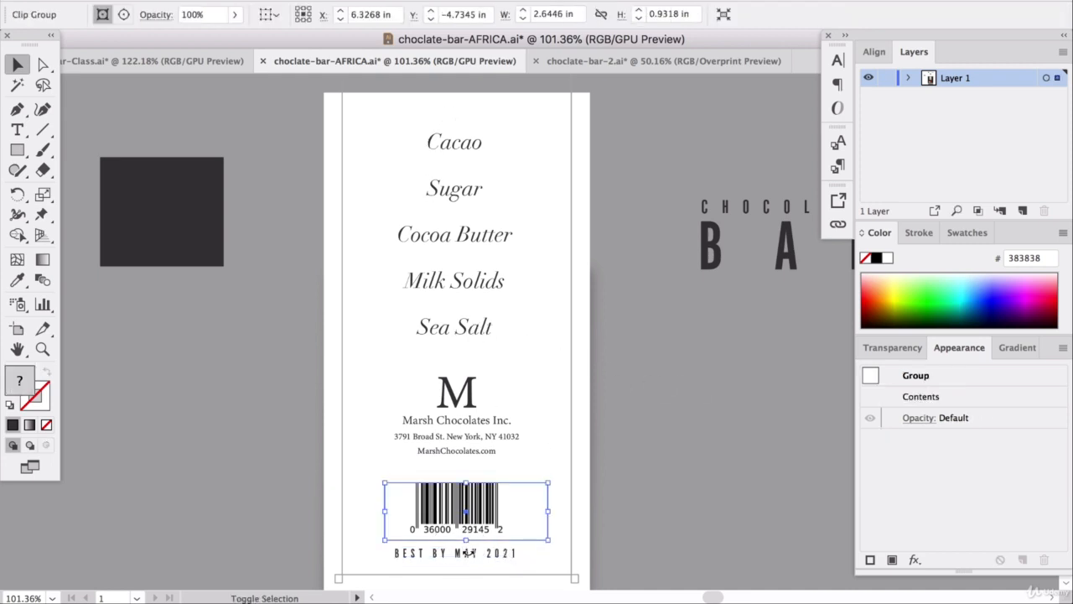
{"action": "left_click", "coordinate": [457, 451]}
{"action": "left_click", "coordinate": [460, 396], "text": "shift"}
{"action": "left_click", "coordinate": [463, 421], "text": "shift"}
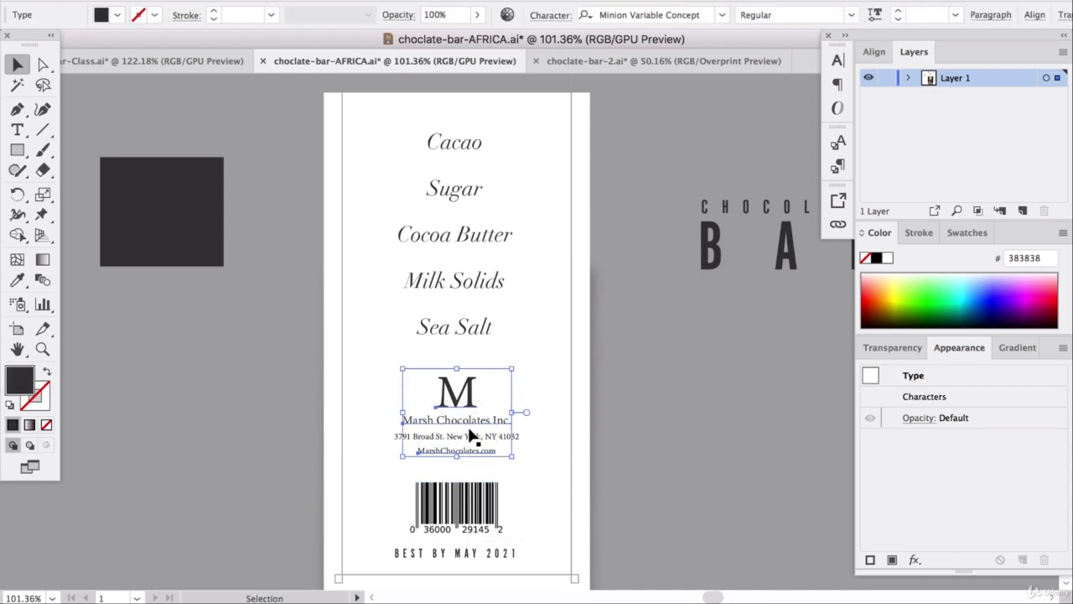
{"action": "left_click", "coordinate": [468, 432], "text": "shift"}
{"action": "left_click", "coordinate": [459, 332], "text": "shift"}
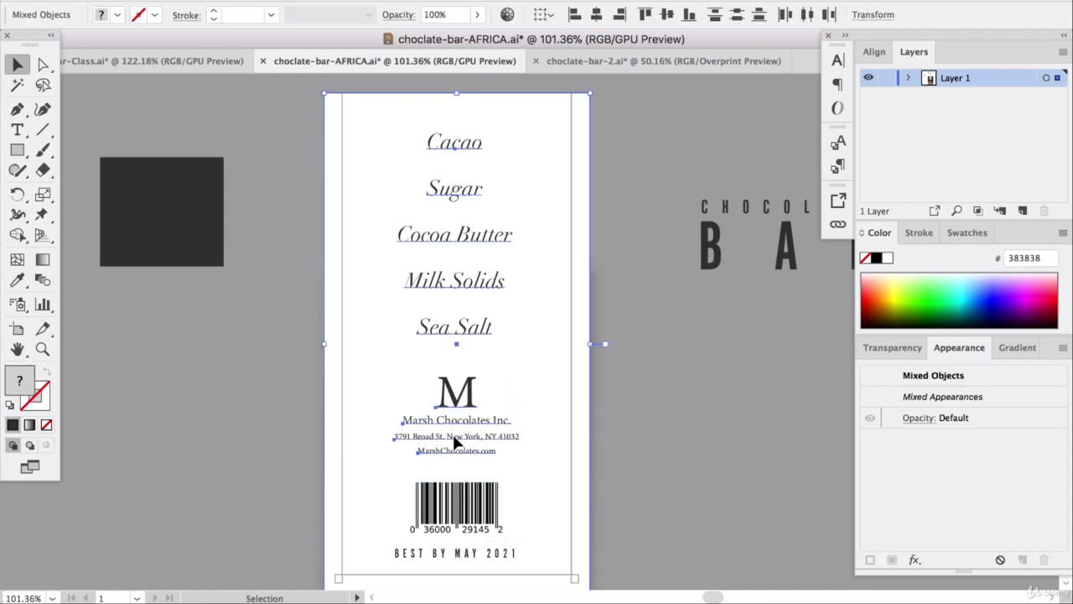
{"action": "left_click", "coordinate": [378, 296], "text": "shift"}
{"action": "left_click", "coordinate": [489, 557], "text": "shift"}
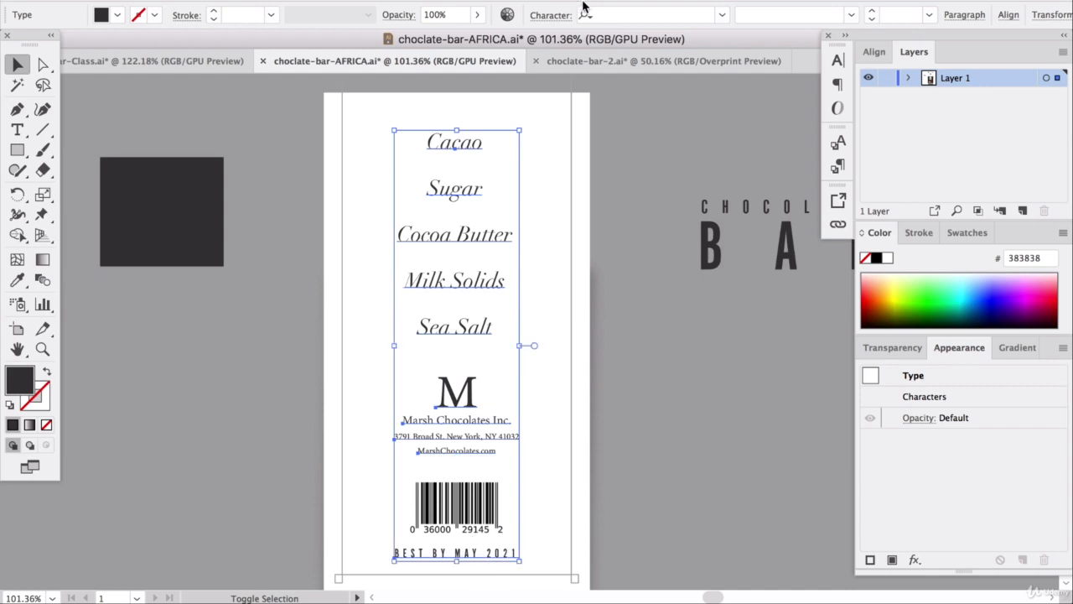
{"action": "left_click", "coordinate": [1005, 15]}
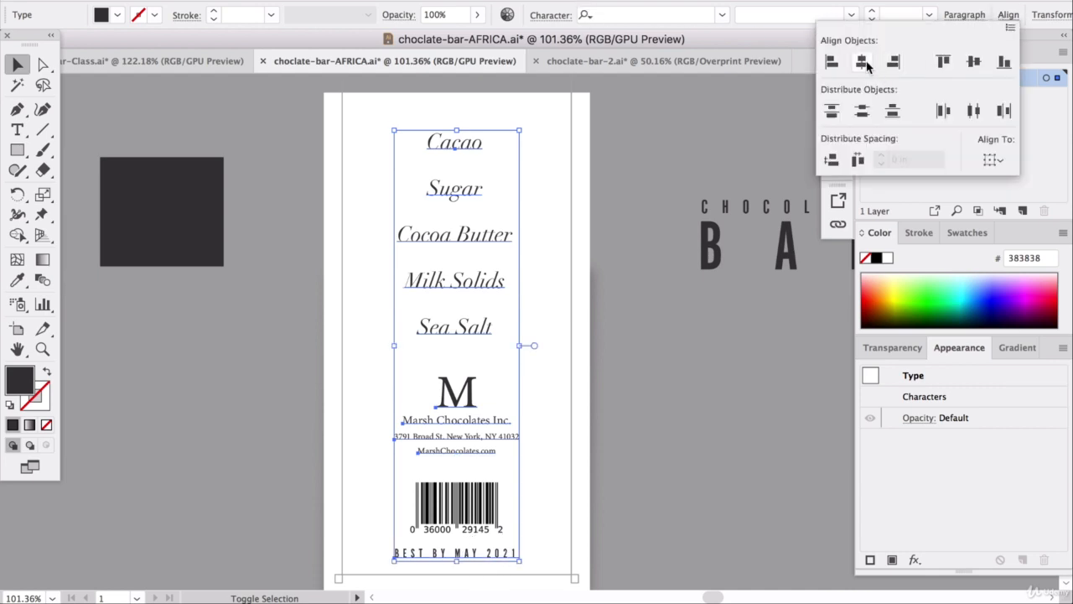
{"action": "left_click", "coordinate": [864, 64]}
{"action": "left_click", "coordinate": [604, 455]}
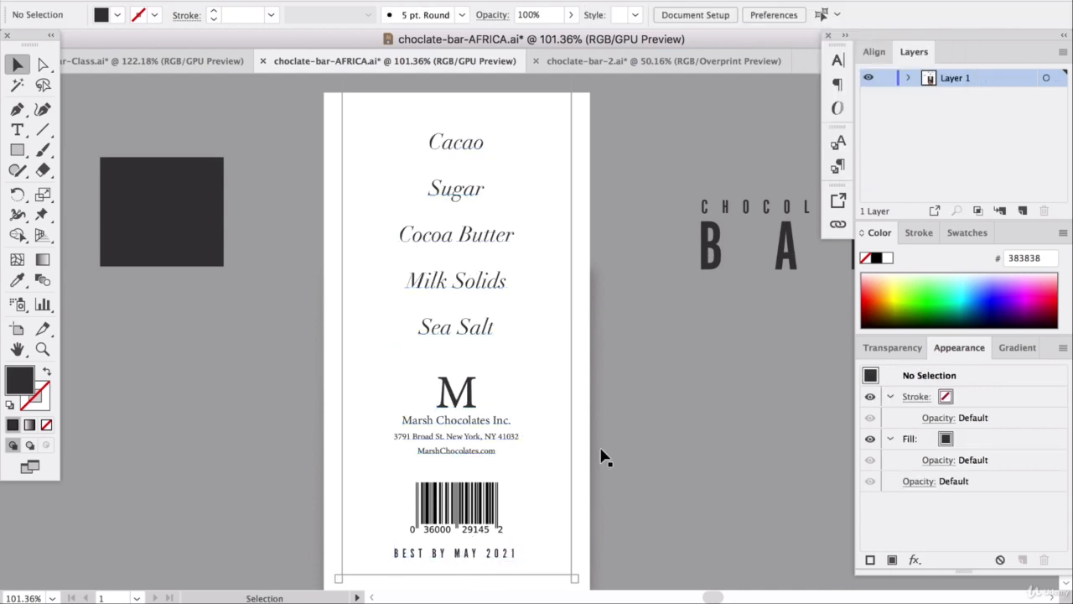
- Nudge the "BEST BY MAY 2021" line up, away from the label's bottom border
{"action": "scroll", "coordinate": [572, 464], "scroll_direction": "down", "scroll_amount": 1}
{"action": "left_click", "coordinate": [490, 555]}
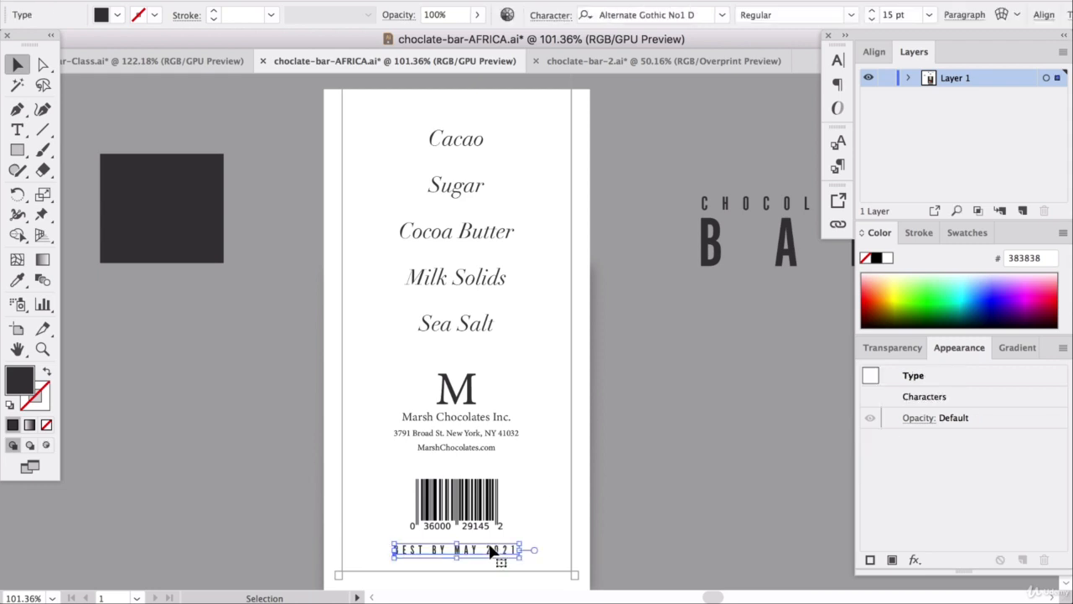
{"action": "key", "text": "Up"}
{"action": "key", "text": "Up"}
{"action": "key", "text": "Up"}
{"action": "left_click", "coordinate": [555, 516]}
- Nudge the barcode up, closer to the website line
{"action": "left_click", "coordinate": [457, 502]}
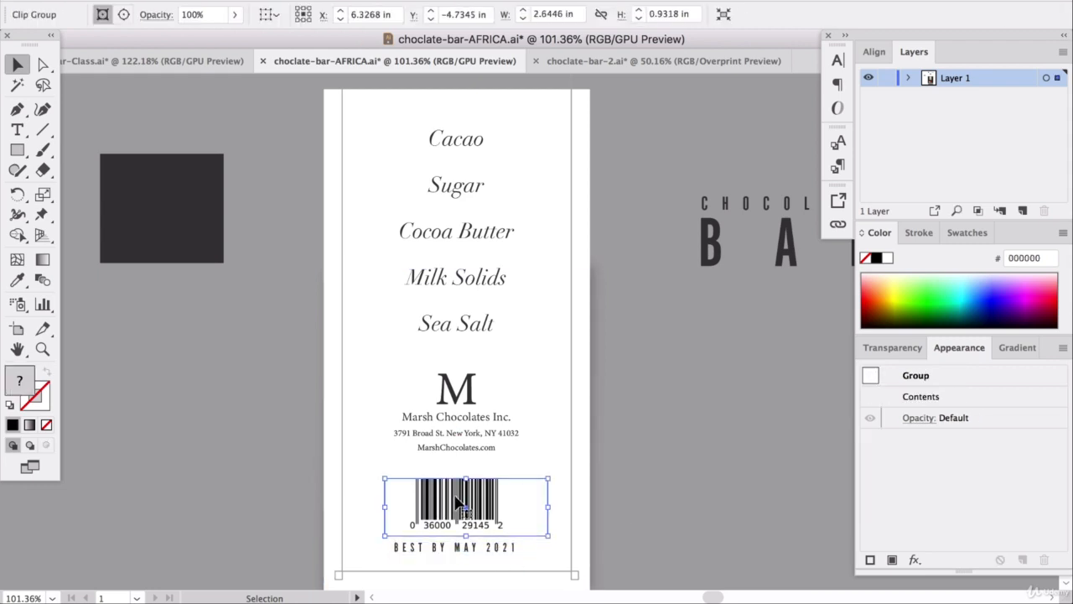
{"action": "key", "text": "Up"}
{"action": "key", "text": "Up"}
{"action": "key", "text": "Up"}
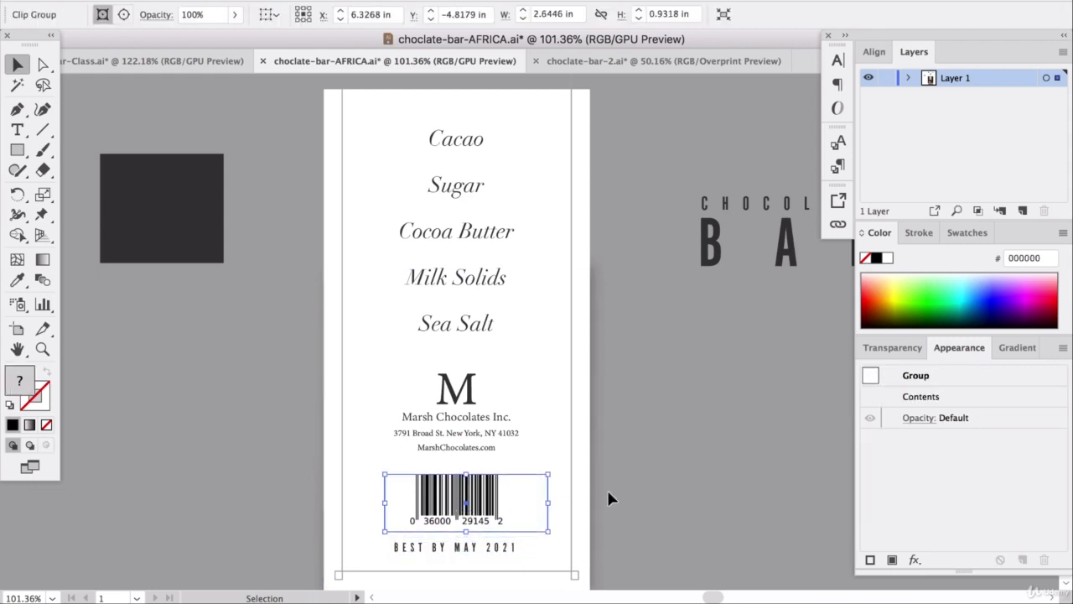
{"action": "left_click", "coordinate": [624, 499]}
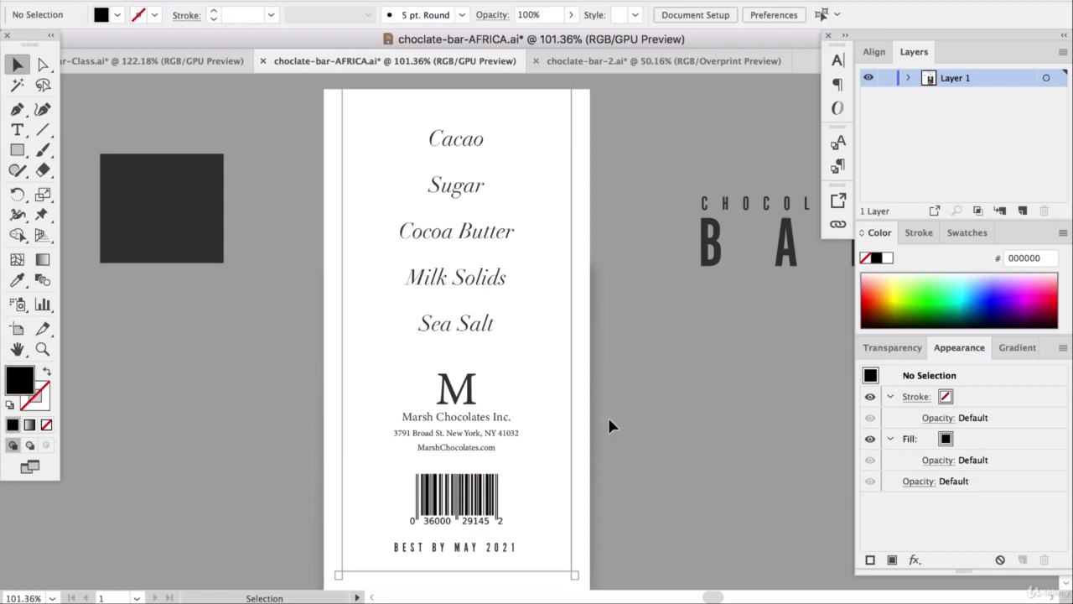
- Review the whole back label and compare it with the front label on the wrapper
{"action": "scroll", "coordinate": [610, 417], "scroll_direction": "down", "scroll_amount": 1}
{"action": "scroll", "coordinate": [612, 418], "scroll_direction": "up", "scroll_amount": 1}
{"action": "scroll", "coordinate": [612, 417], "scroll_direction": "down", "scroll_amount": 1}
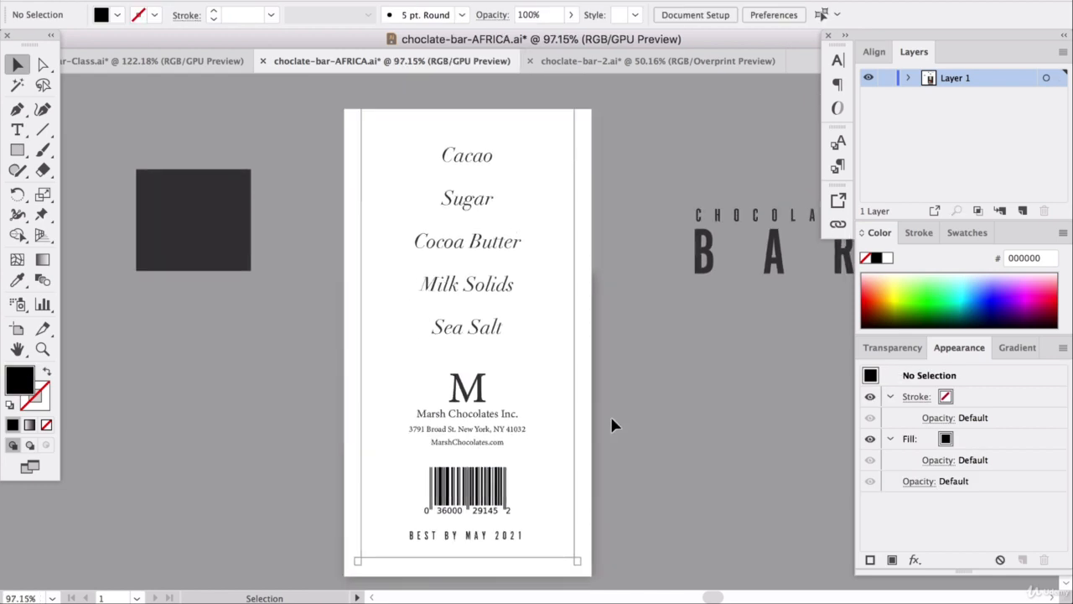
{"action": "scroll", "coordinate": [610, 414], "scroll_direction": "down", "scroll_amount": 3}
{"action": "scroll", "coordinate": [609, 414], "scroll_direction": "down", "scroll_amount": 5}
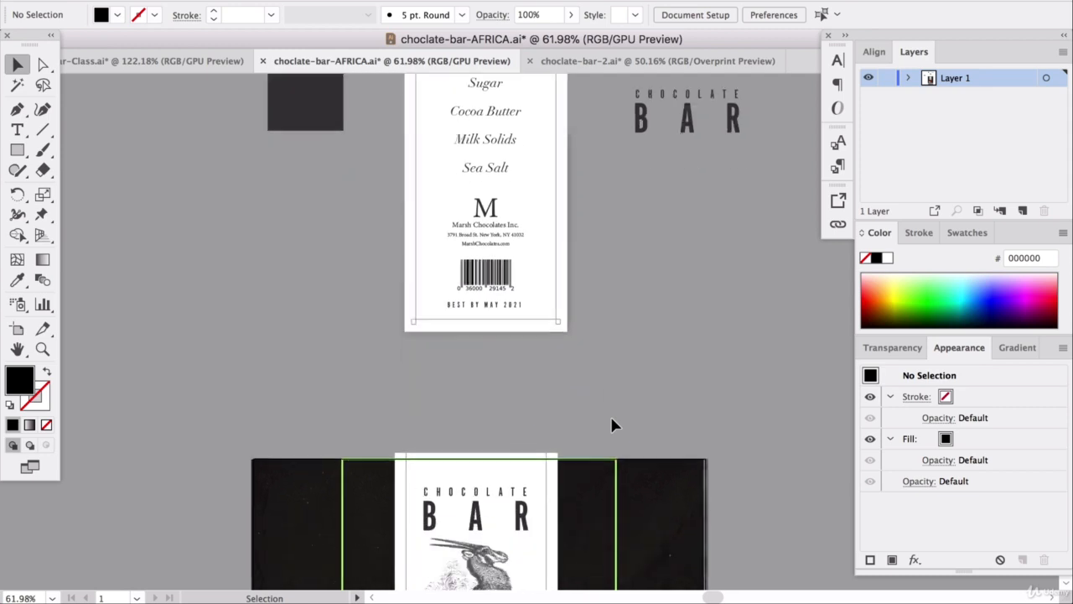
{"action": "scroll", "coordinate": [612, 425], "scroll_direction": "down", "scroll_amount": 6}
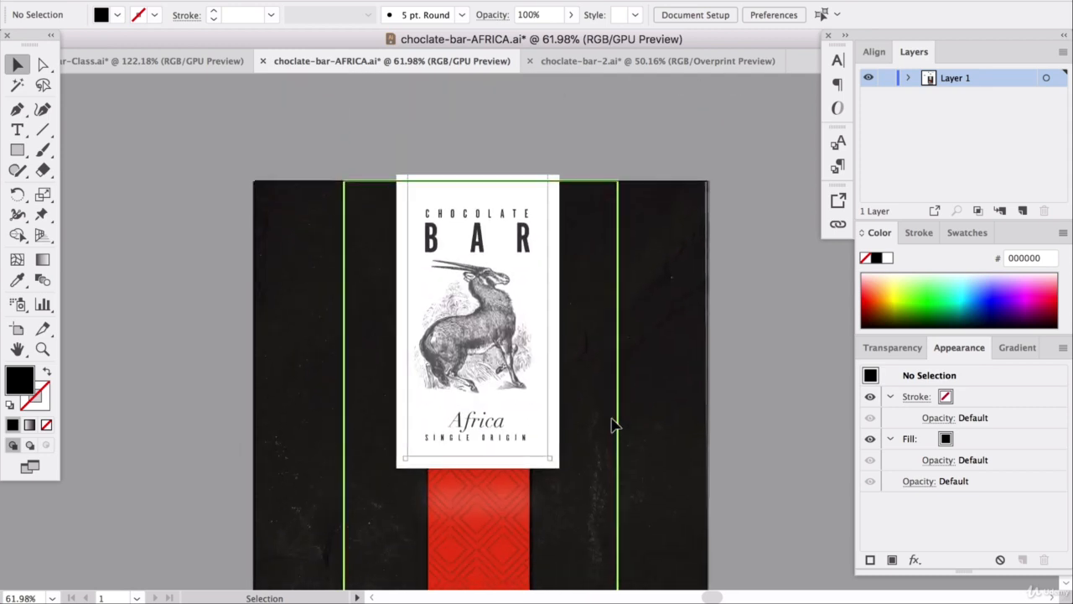
{"action": "scroll", "coordinate": [612, 426], "scroll_direction": "up", "scroll_amount": 1}
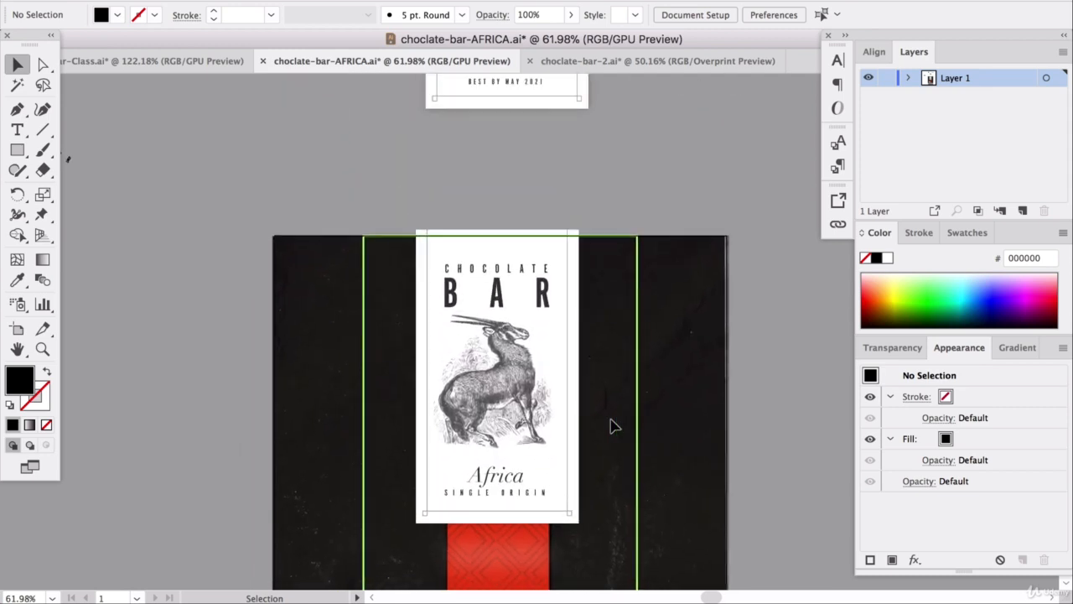